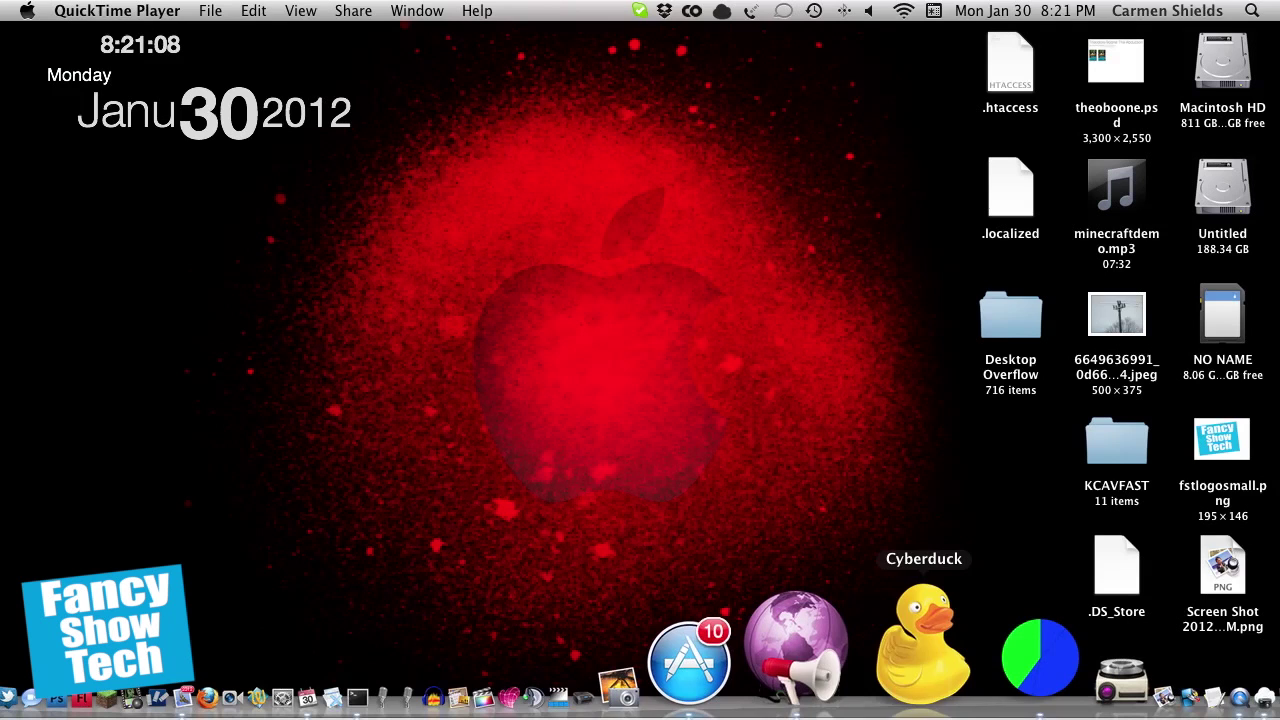
Step: Launch Cyberduck and disconnect from the MC Server session
left_click(923, 645)
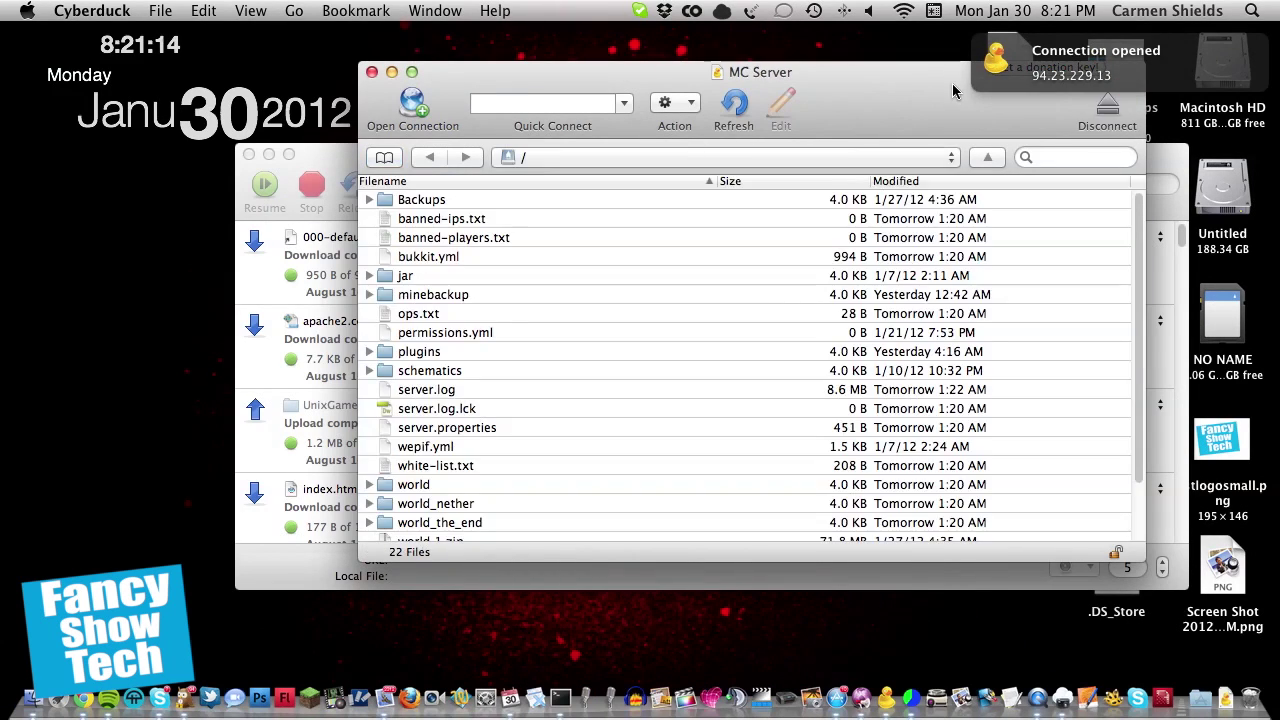
left_click(1108, 108)
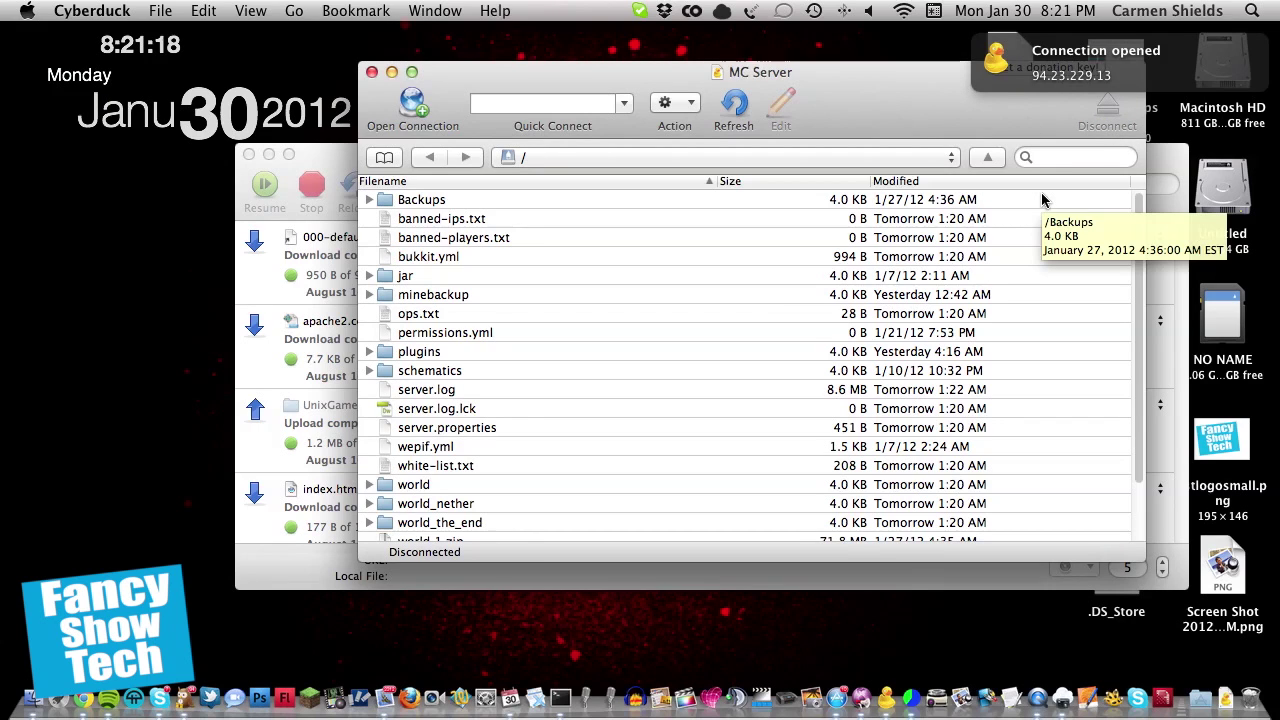
Step: Show the saved bookmarks list and select Google Docs, then the last FTP bookmark
left_click(382, 159)
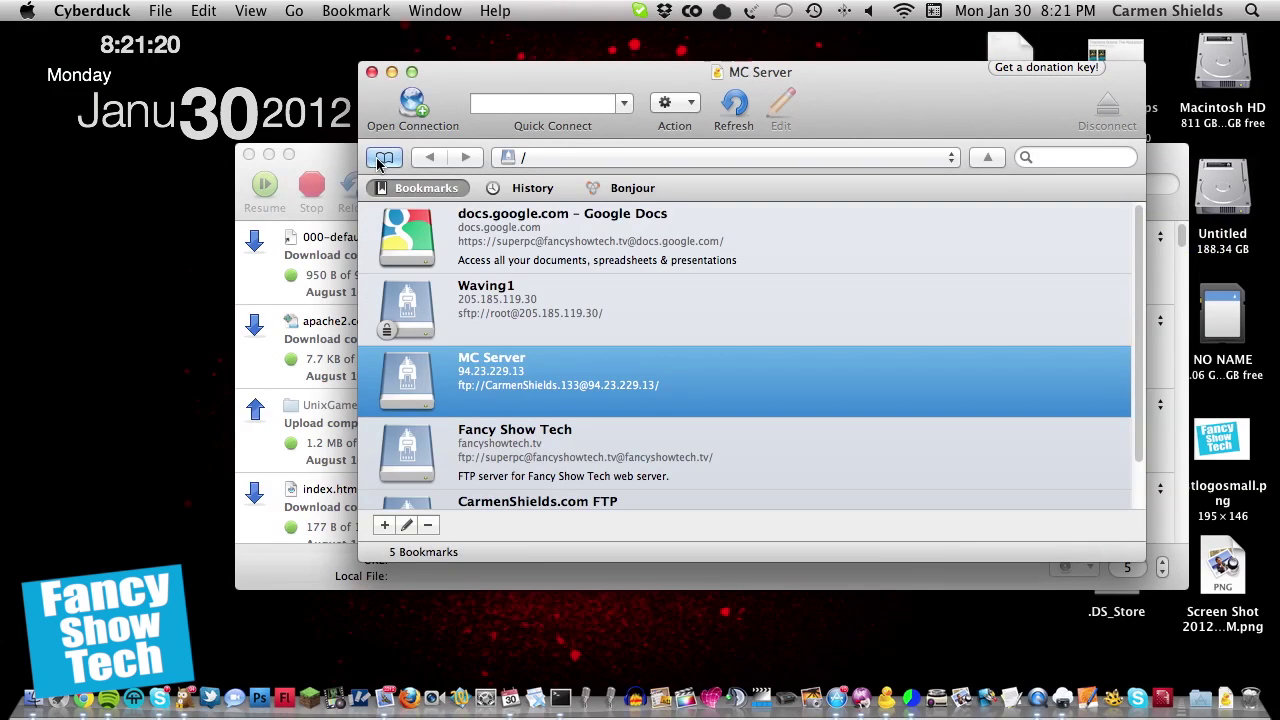
scroll(771, 391, "down", 2)
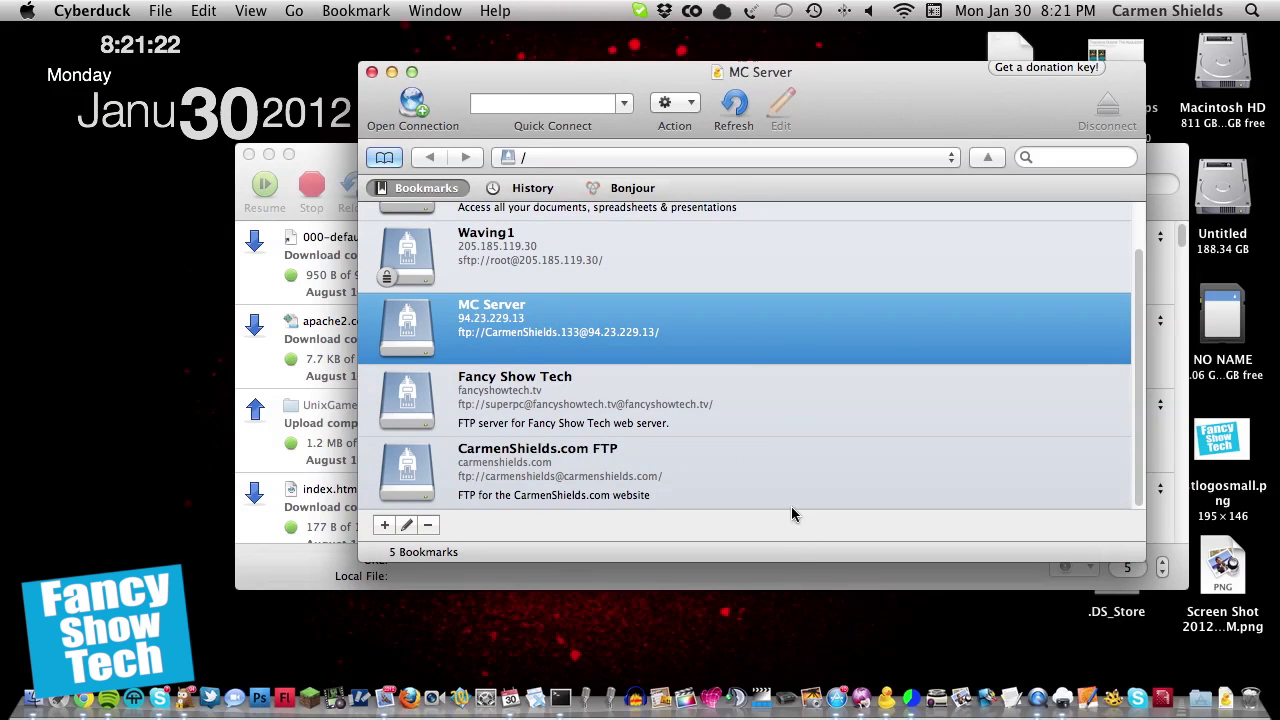
scroll(760, 450, "up", 2)
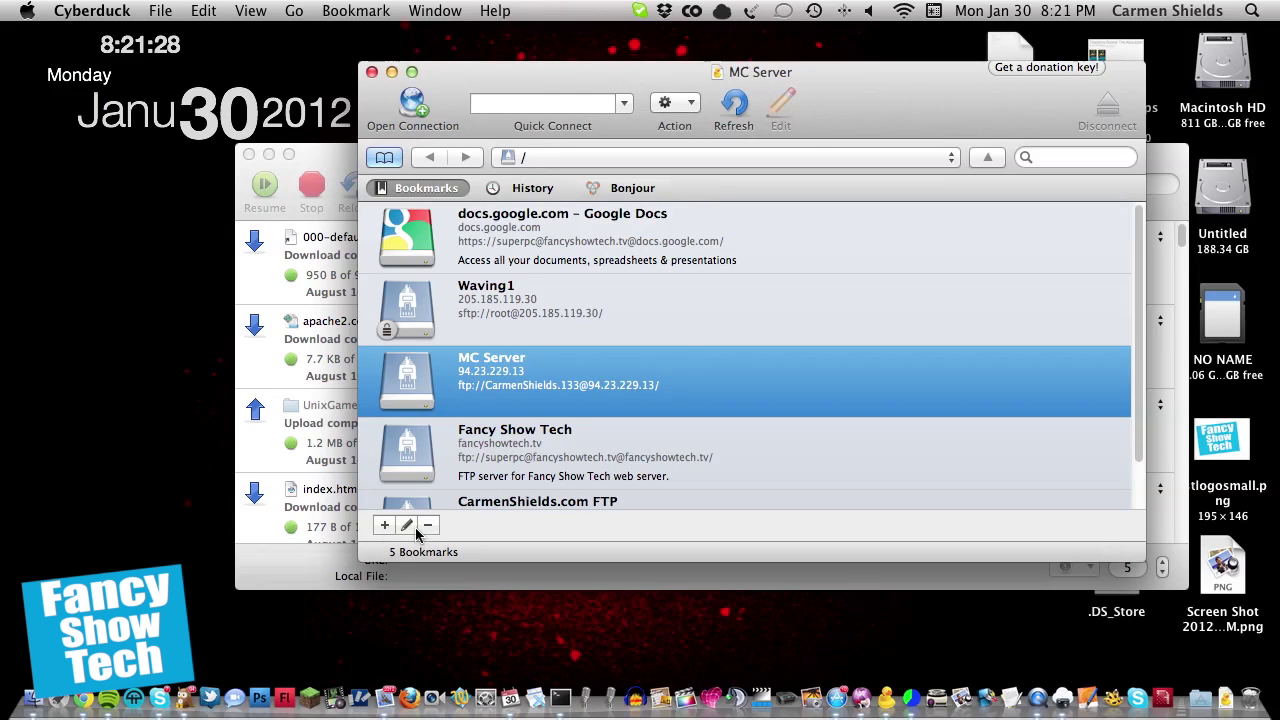
left_click(640, 262)
key("Down")
key("Down")
key("Down")
key("Down")
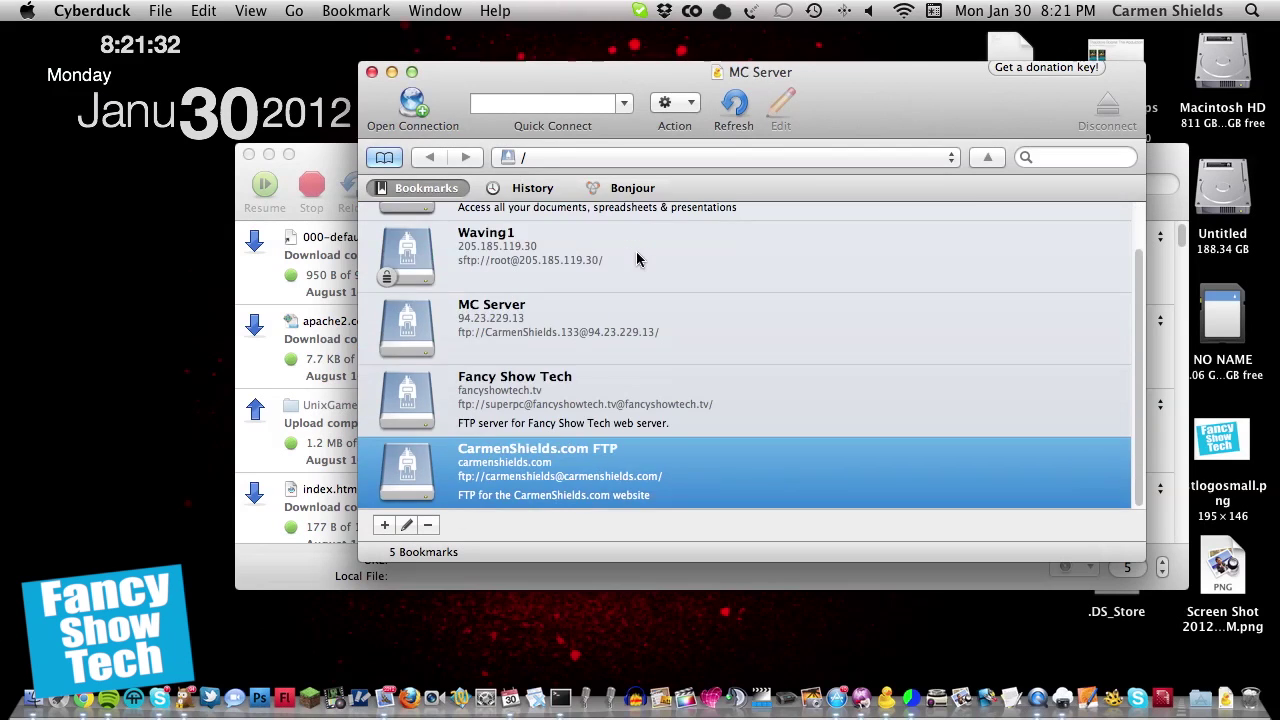
Step: Inspect the Action menu and the FTP bookmark's context menu, then reselect Google Docs
left_click(693, 106)
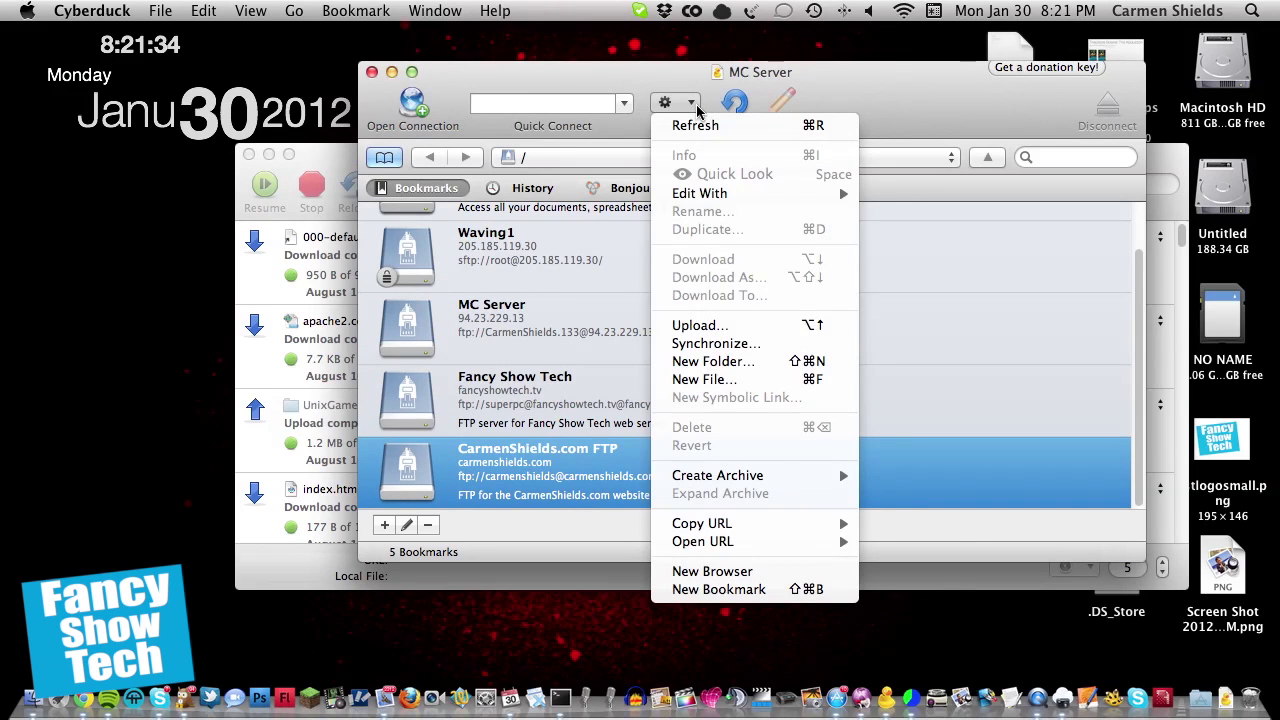
left_click(696, 104)
right_click(712, 461)
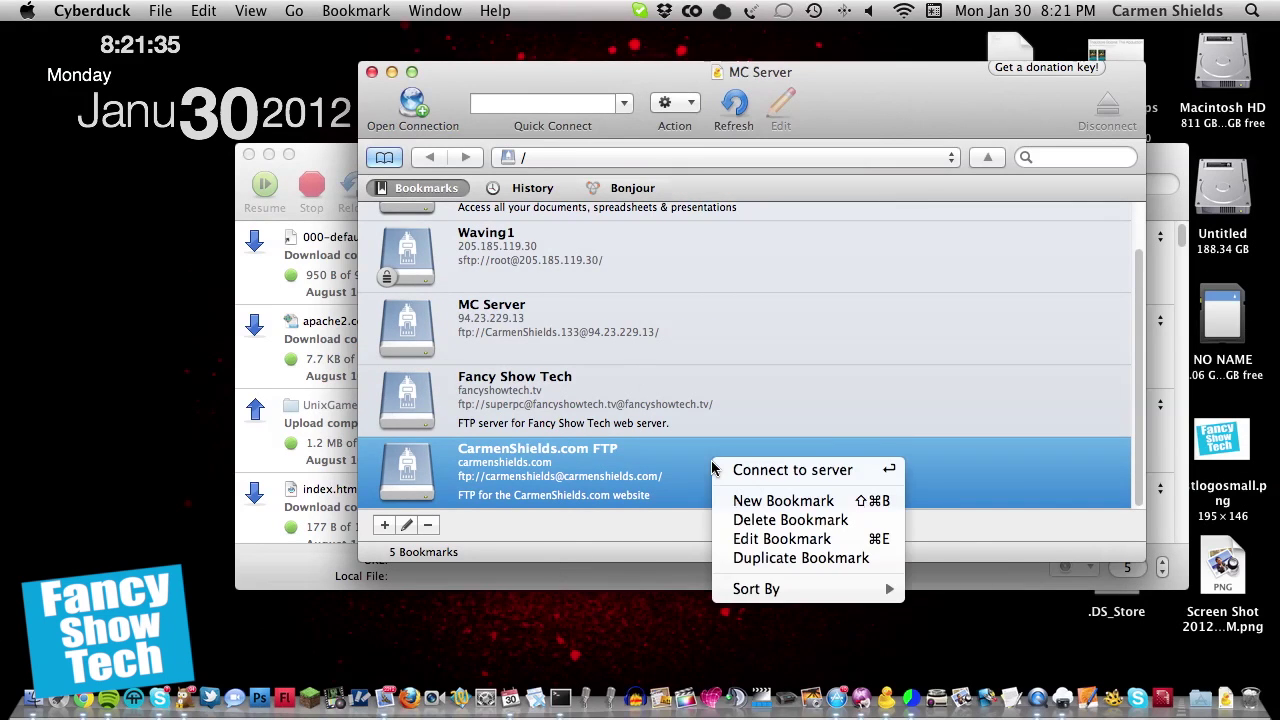
left_click(640, 476)
scroll(652, 477, "up", 3)
scroll(534, 360, "down", 3)
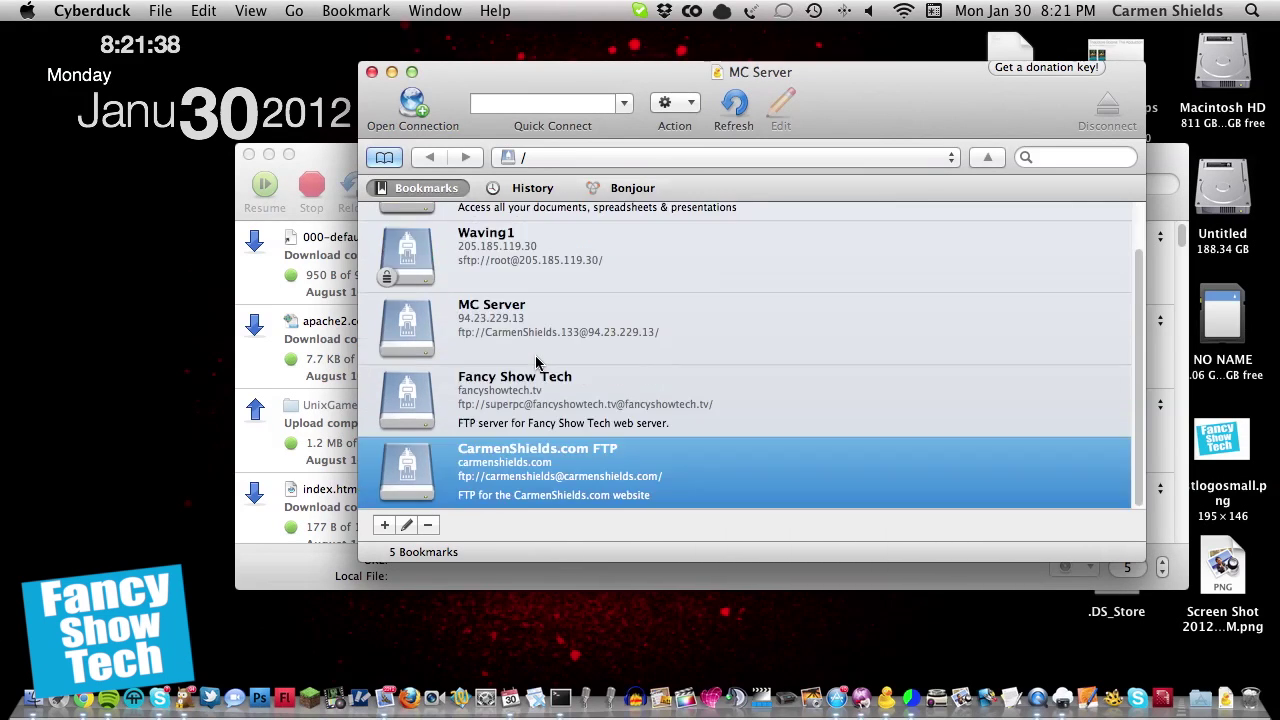
scroll(536, 362, "up", 2)
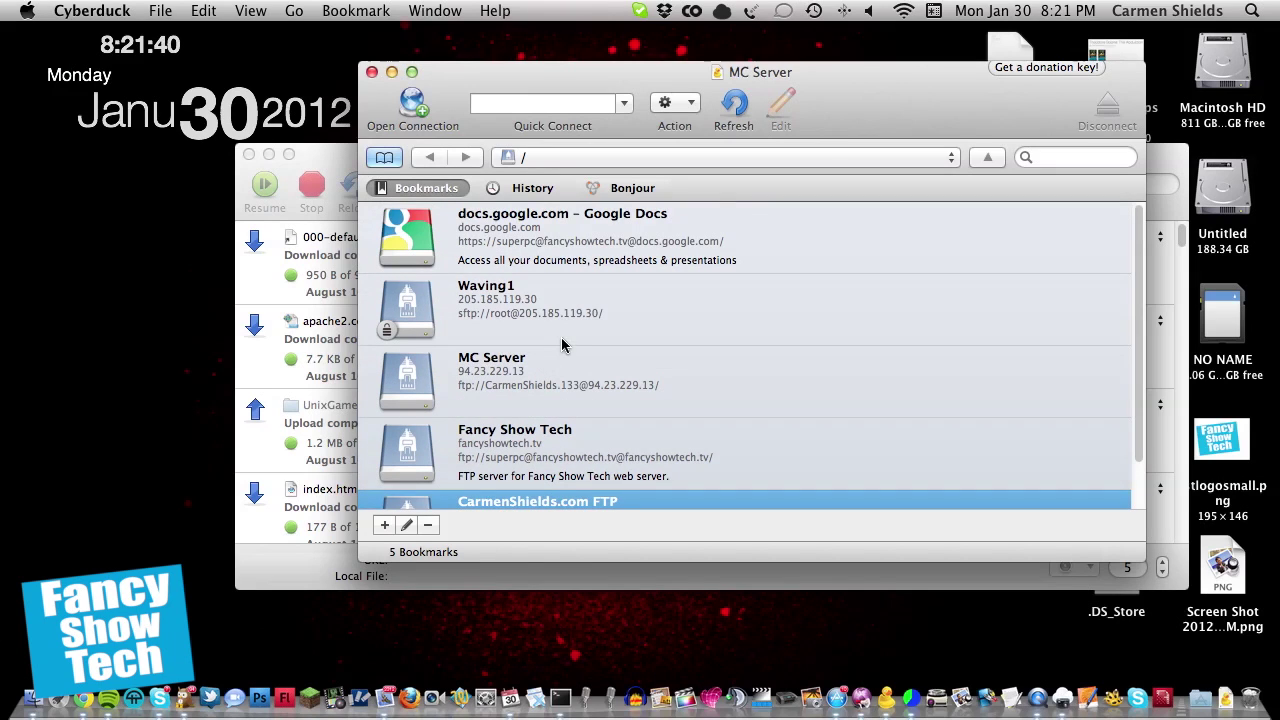
left_click(712, 246)
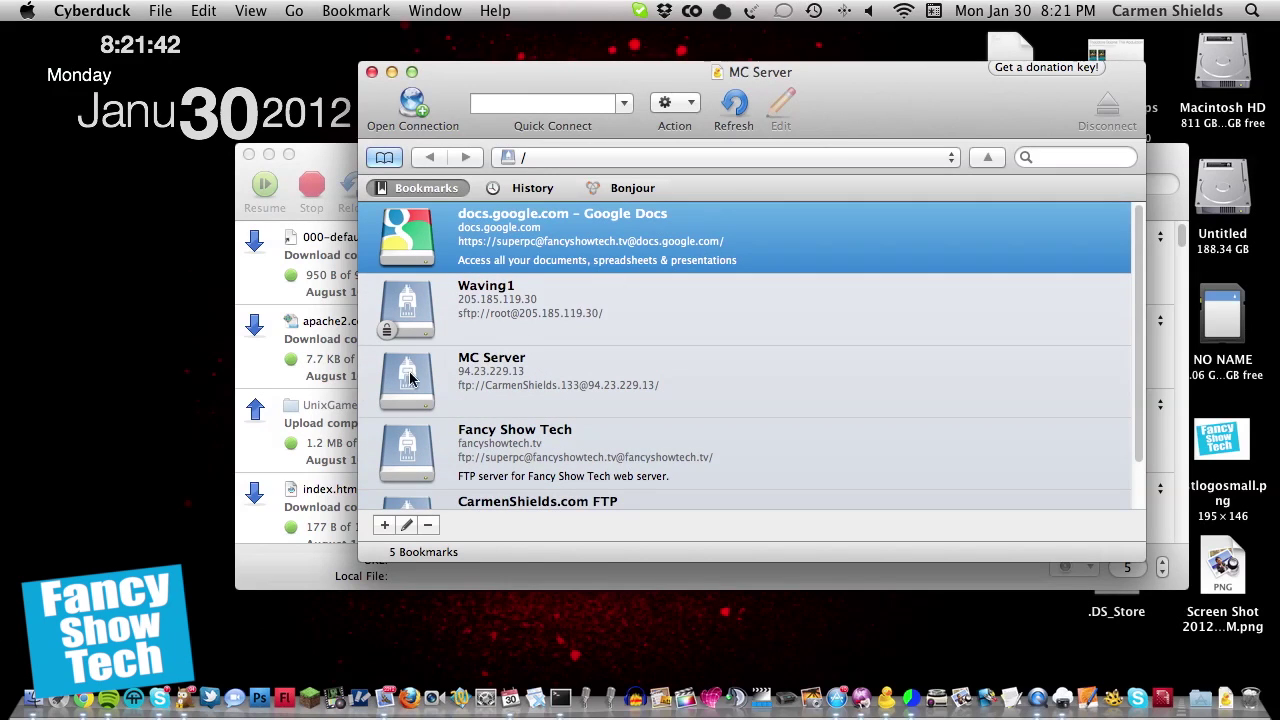
Step: Add a new bookmark and set its protocol to Google Docs (docs.google.com, port 443)
left_click(383, 526)
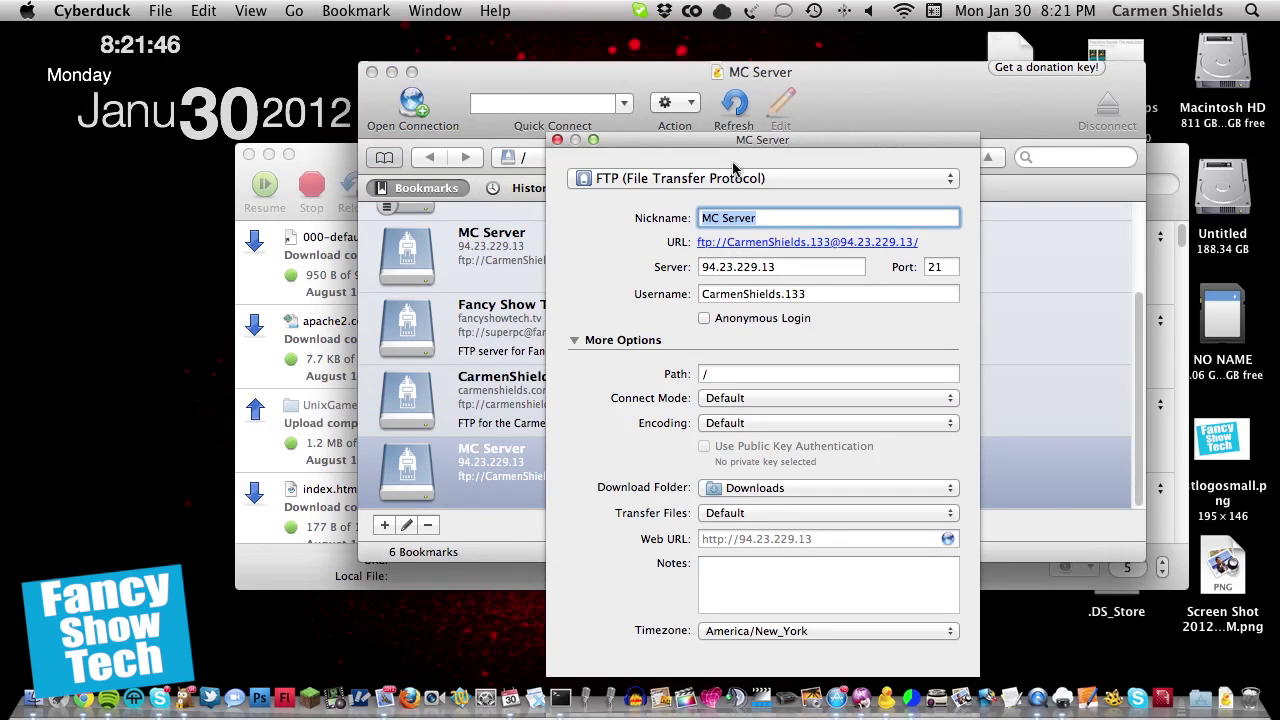
left_click(716, 177)
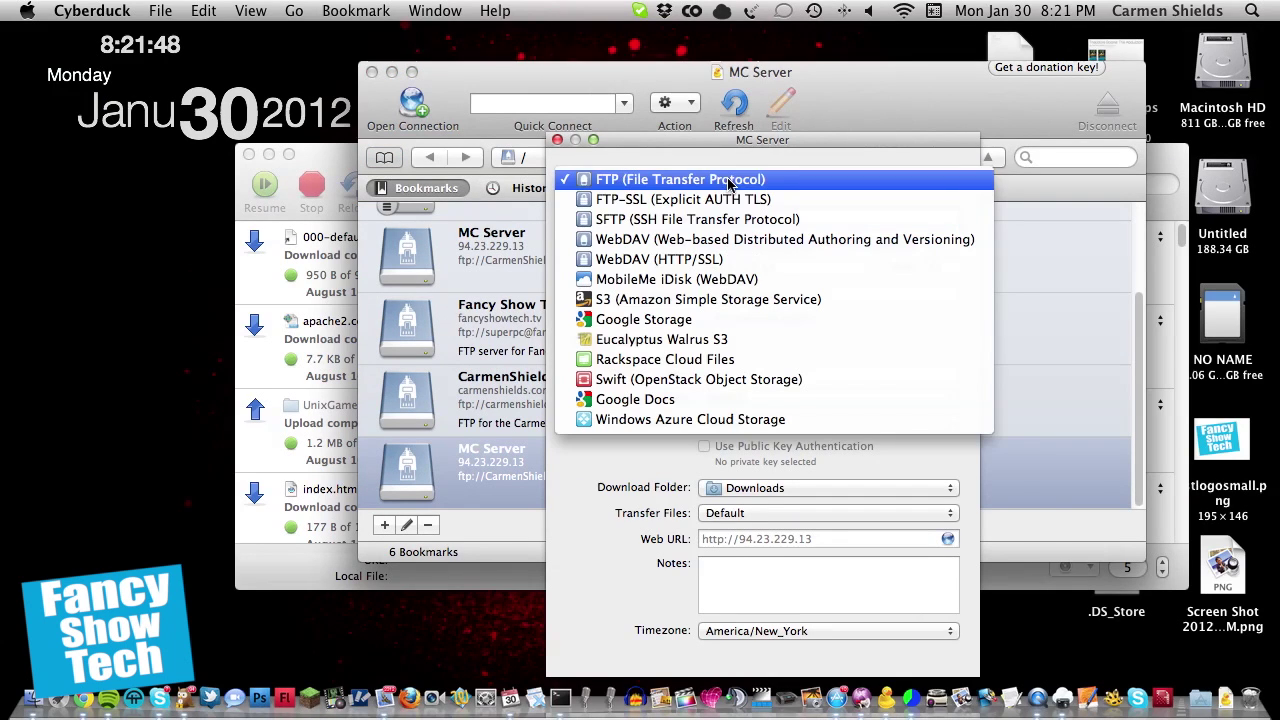
left_click(724, 316)
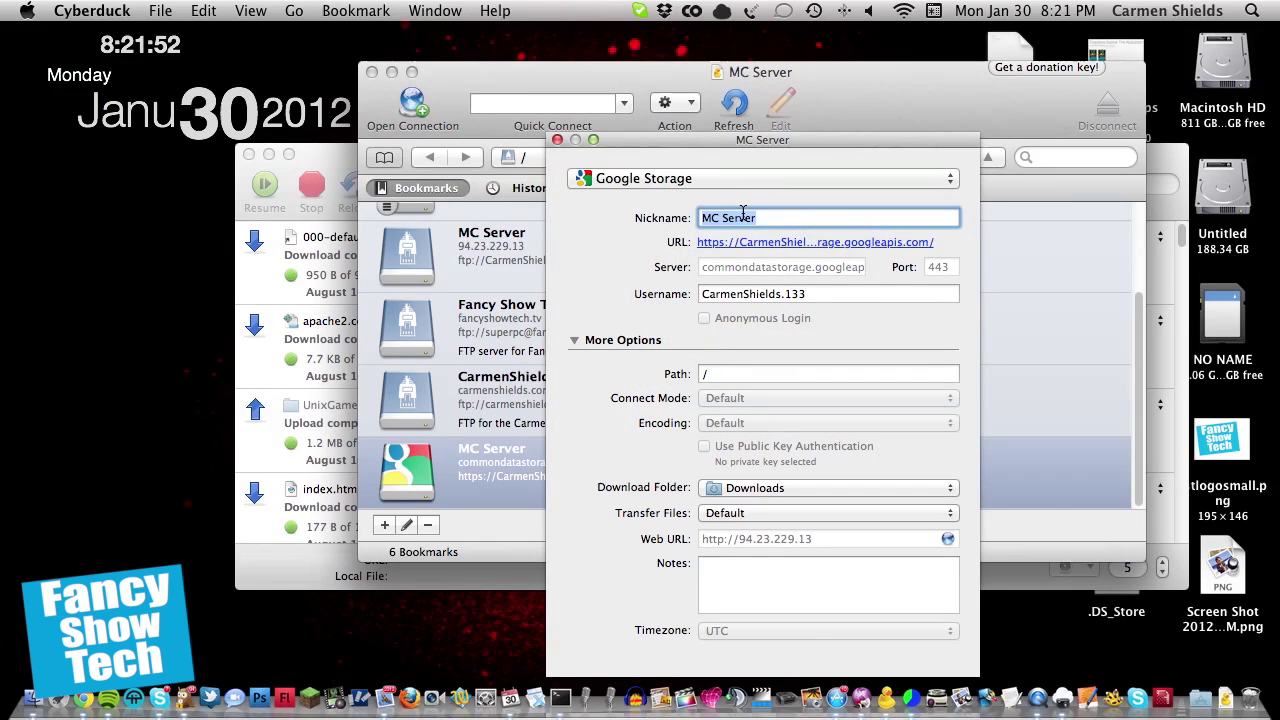
left_click(715, 178)
left_click(683, 258)
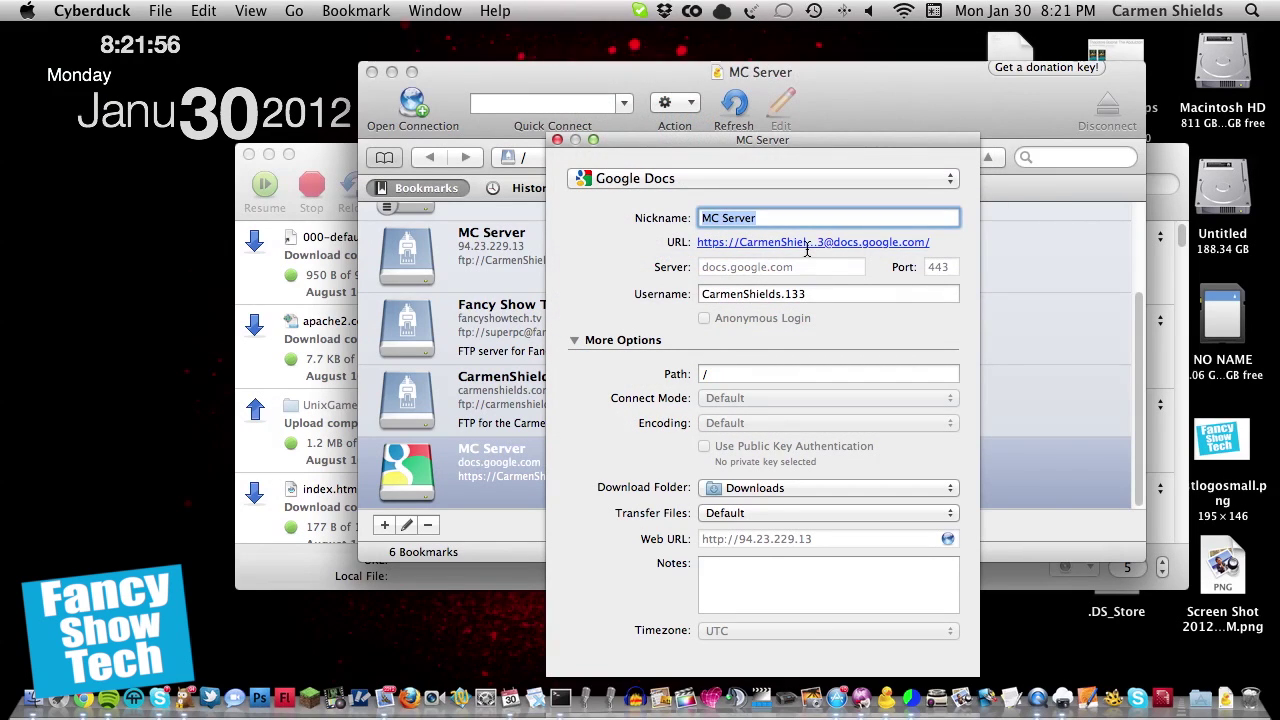
left_click(729, 180)
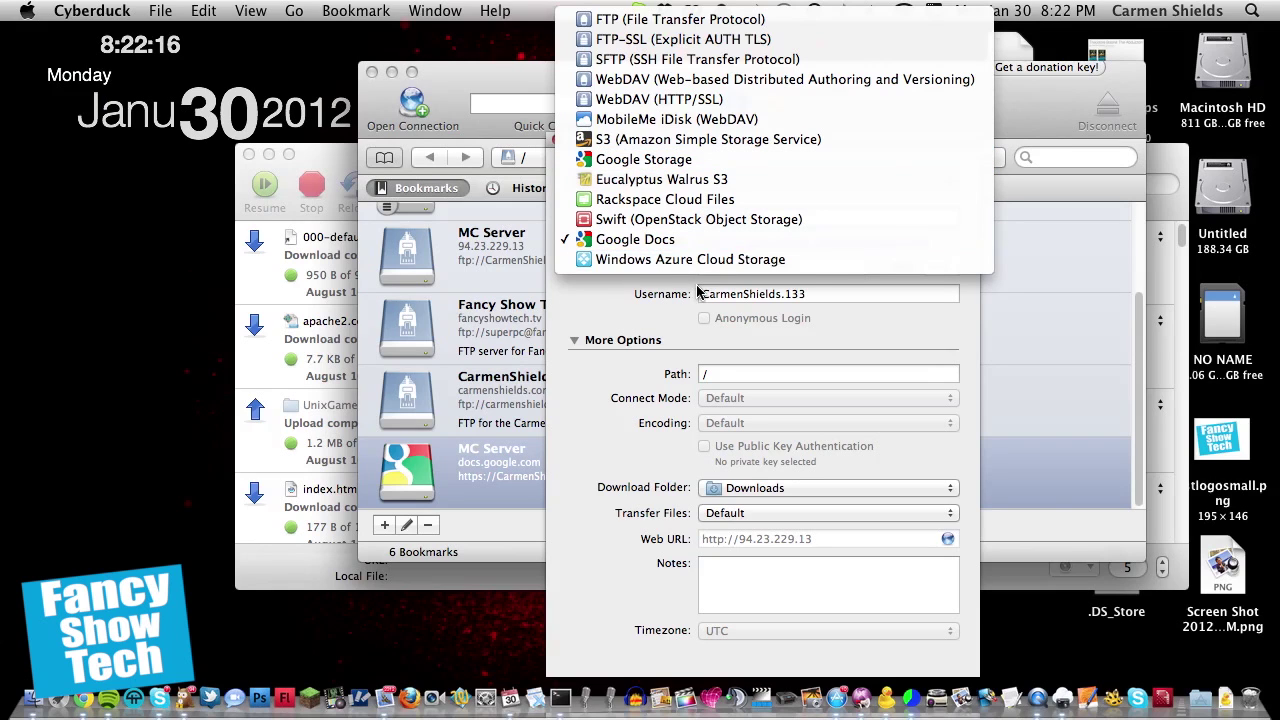
left_click(565, 325)
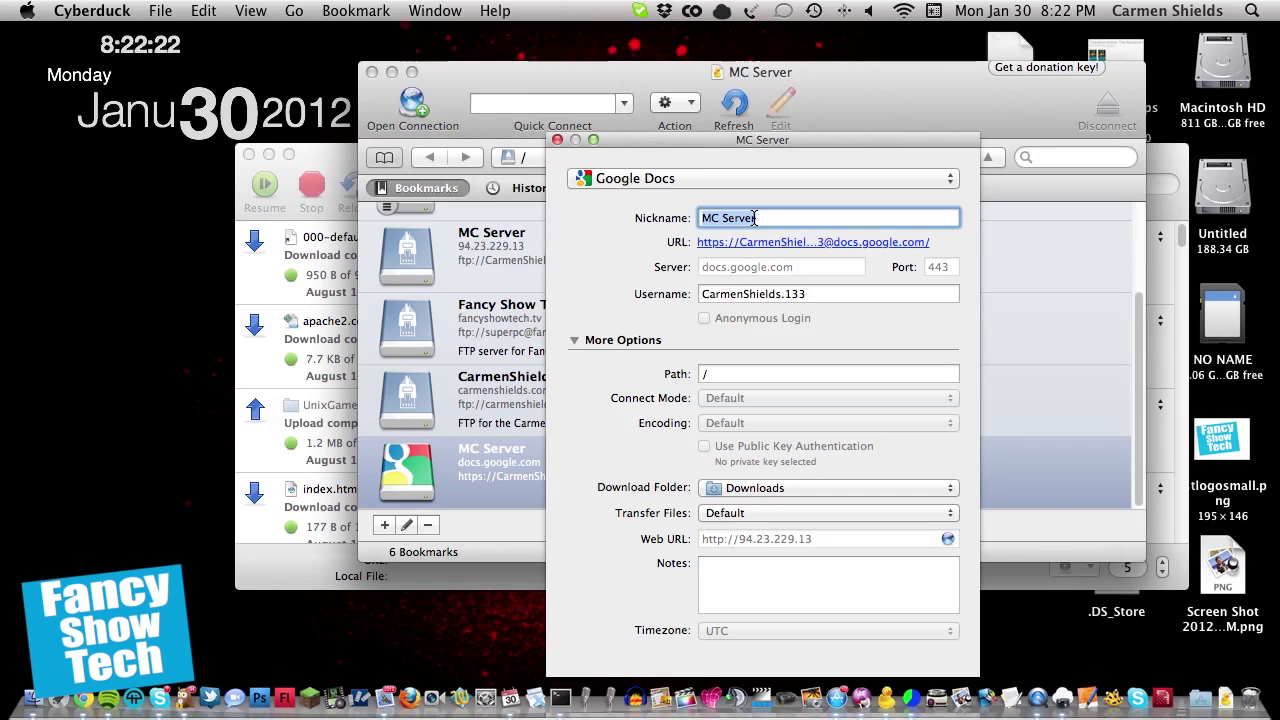
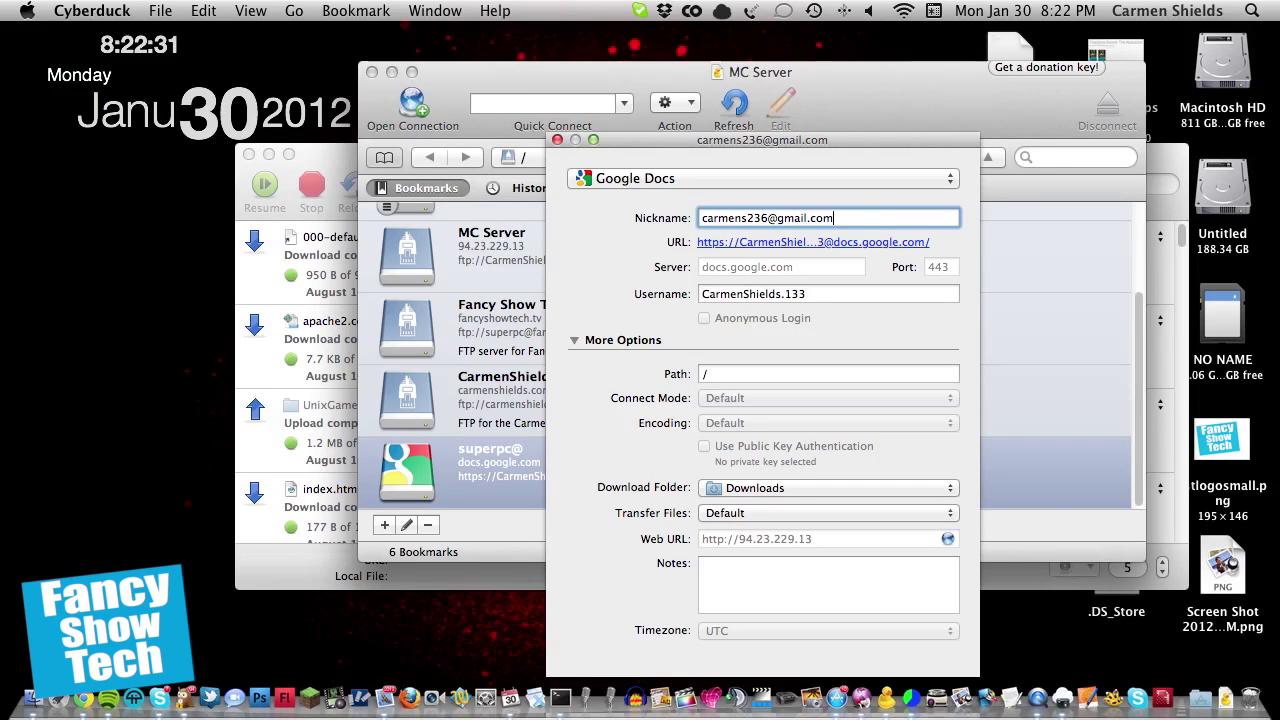
Step: Enter the account's full Gmail address as the bookmark's username
key("Tab")
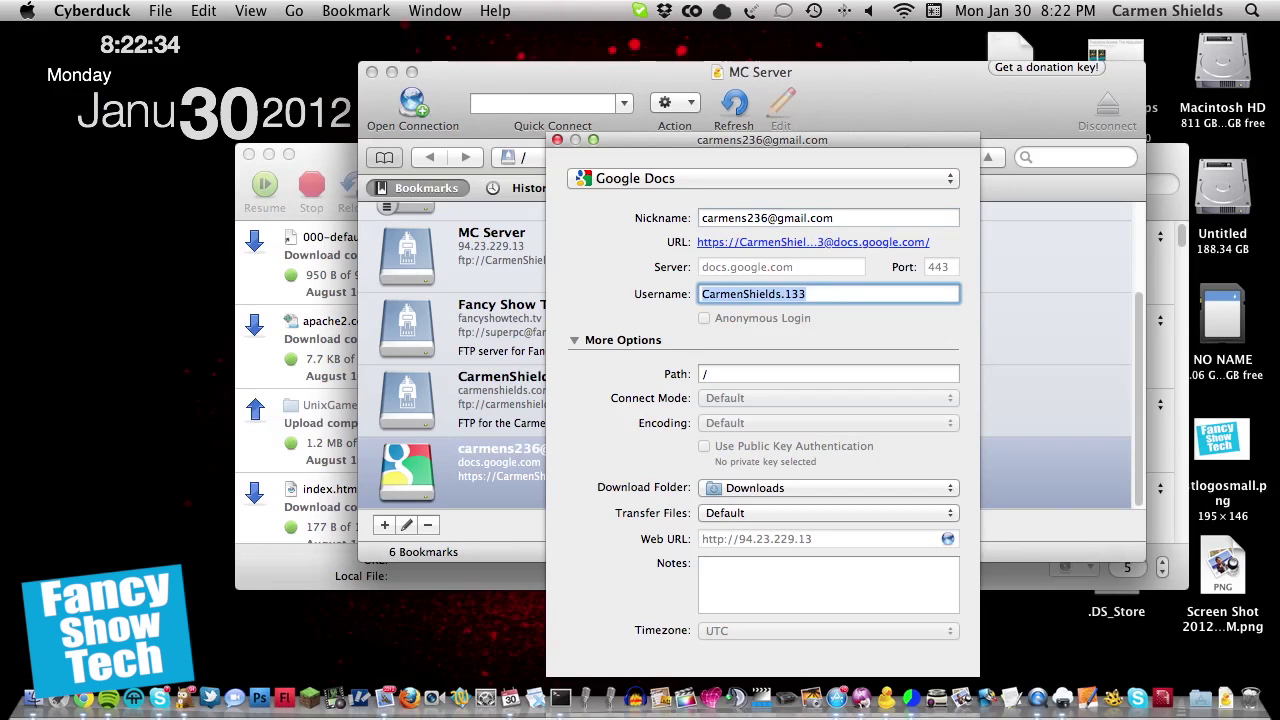
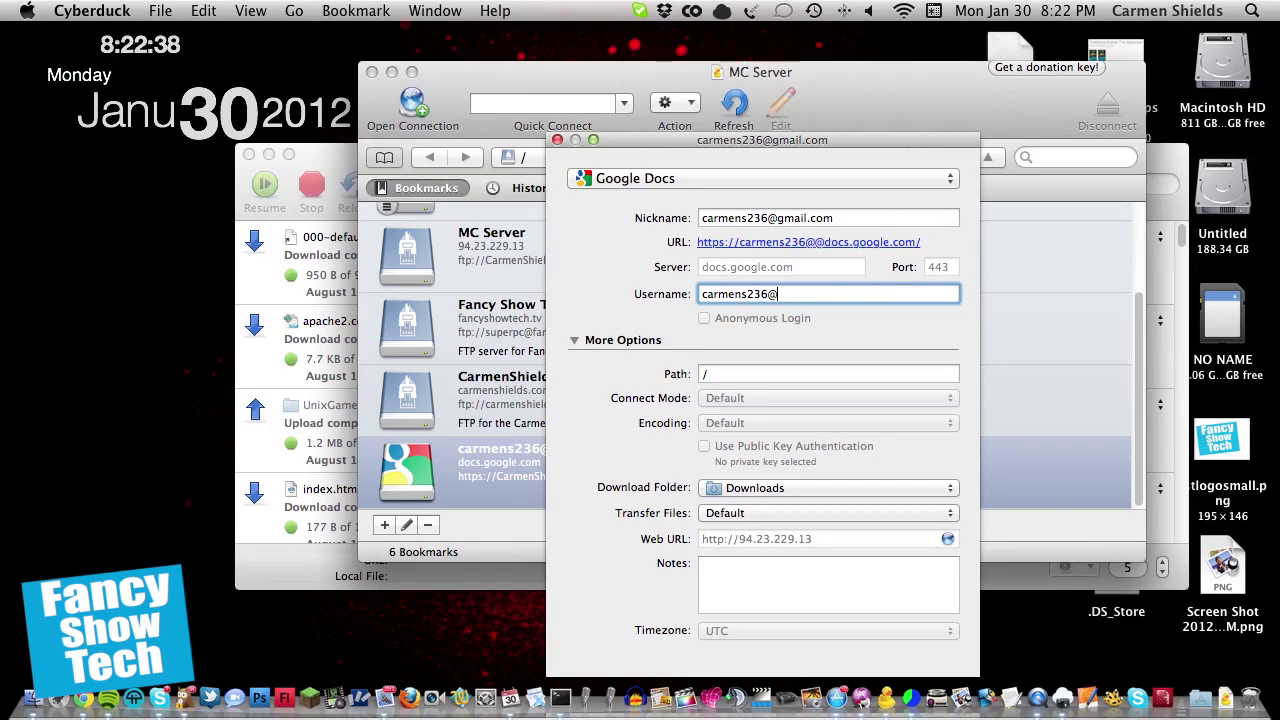
key("Return")
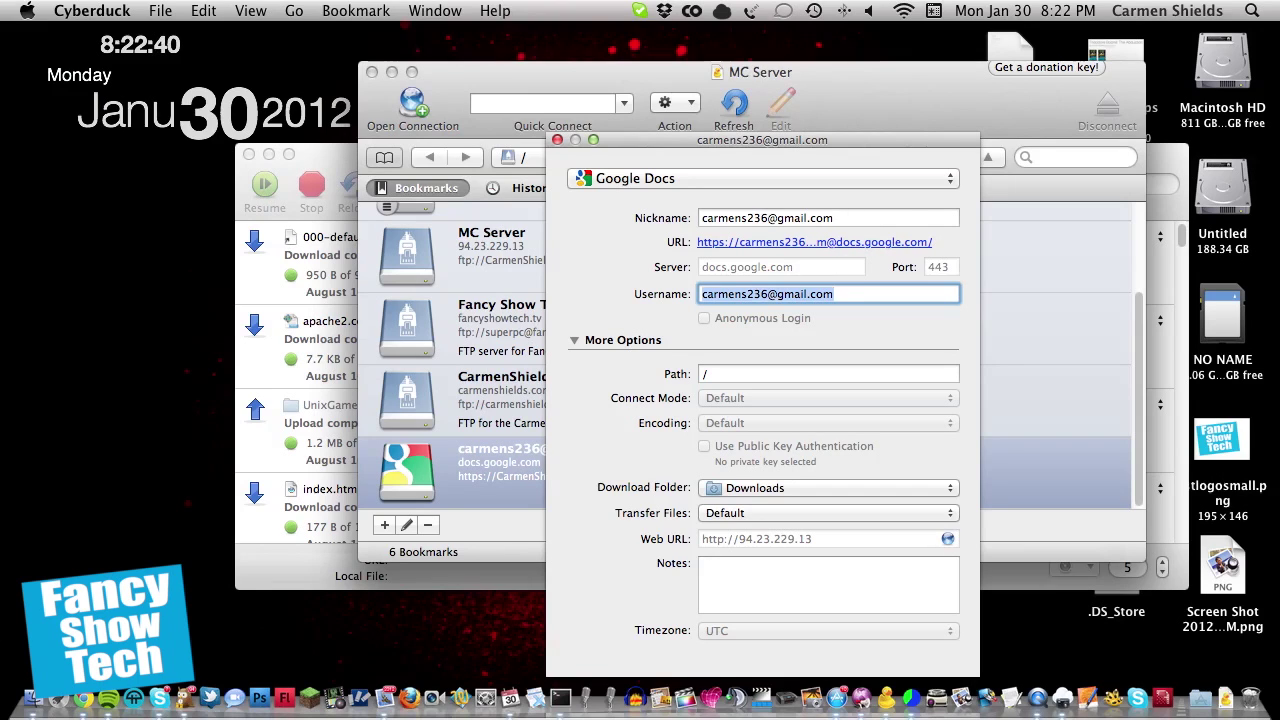
Step: Rename the bookmark to the owner's full name followed by 'Google Docs'
triple_click(877, 217)
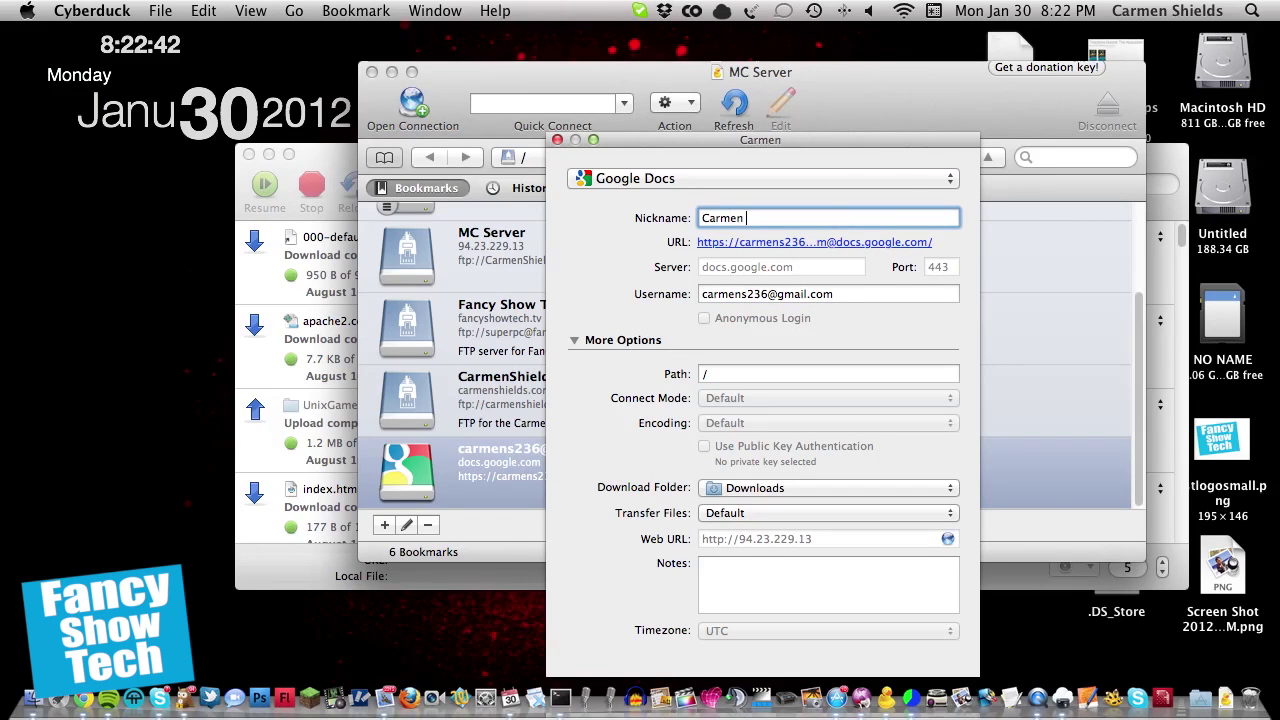
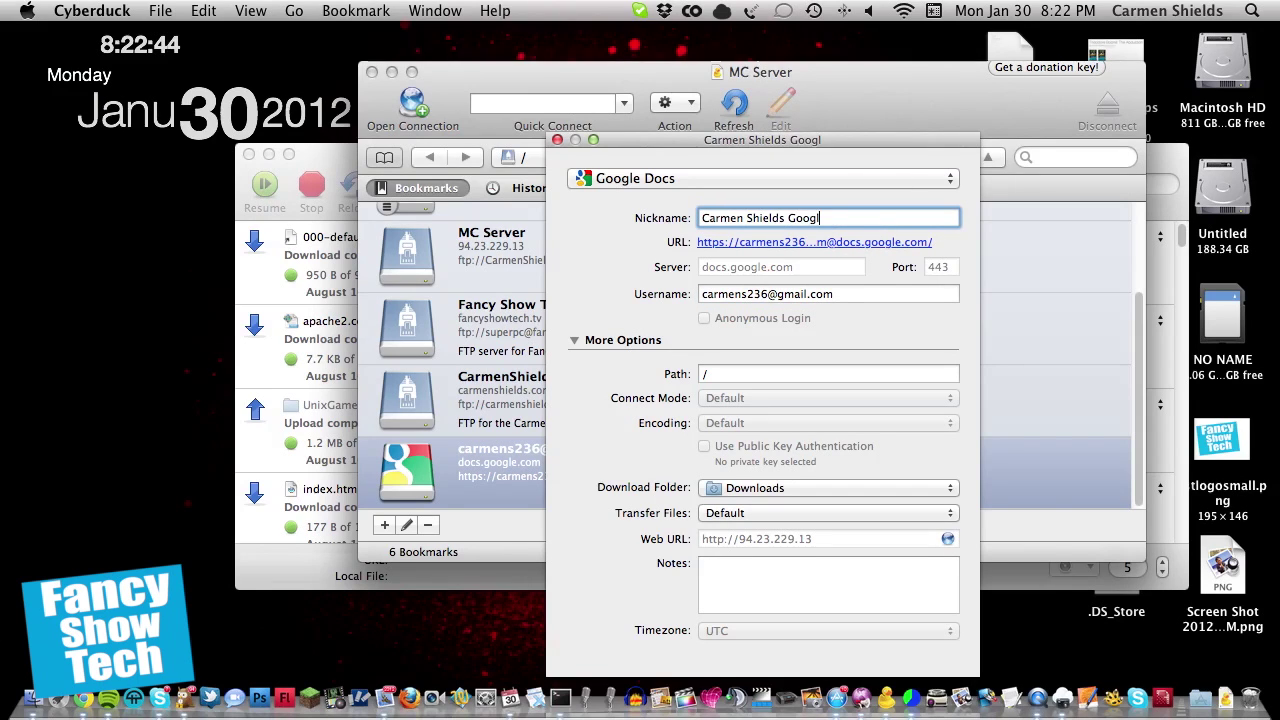
type("e Docs")
key("Return")
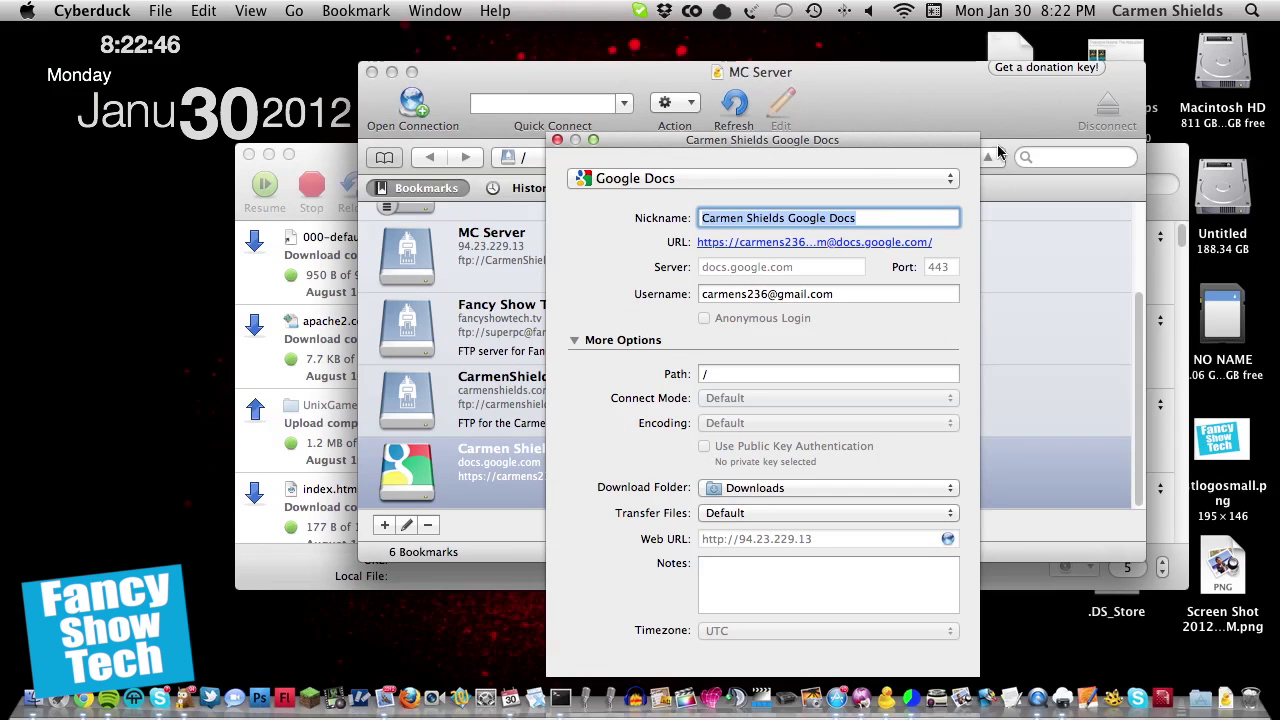
Step: Move the bookmark settings window aside, review Path and Username, and close it
left_click_drag(845, 141, 922, 67)
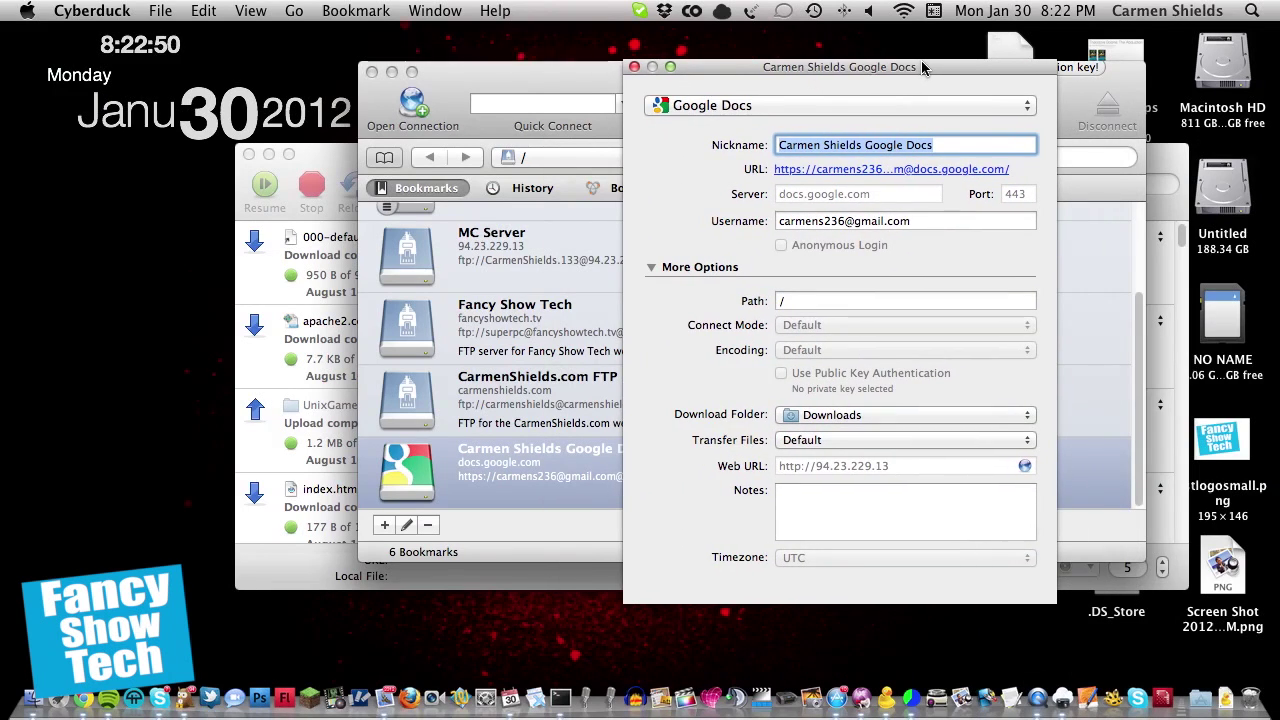
left_click_drag(922, 67, 918, 68)
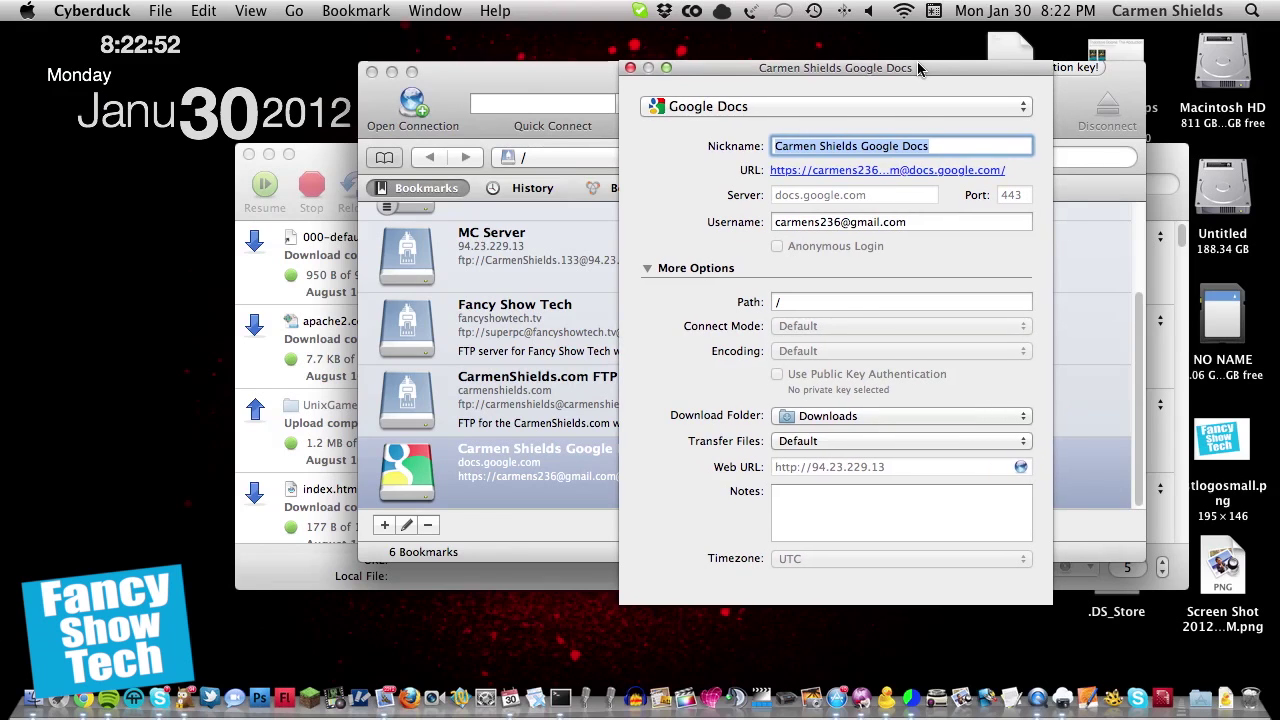
left_click(848, 302)
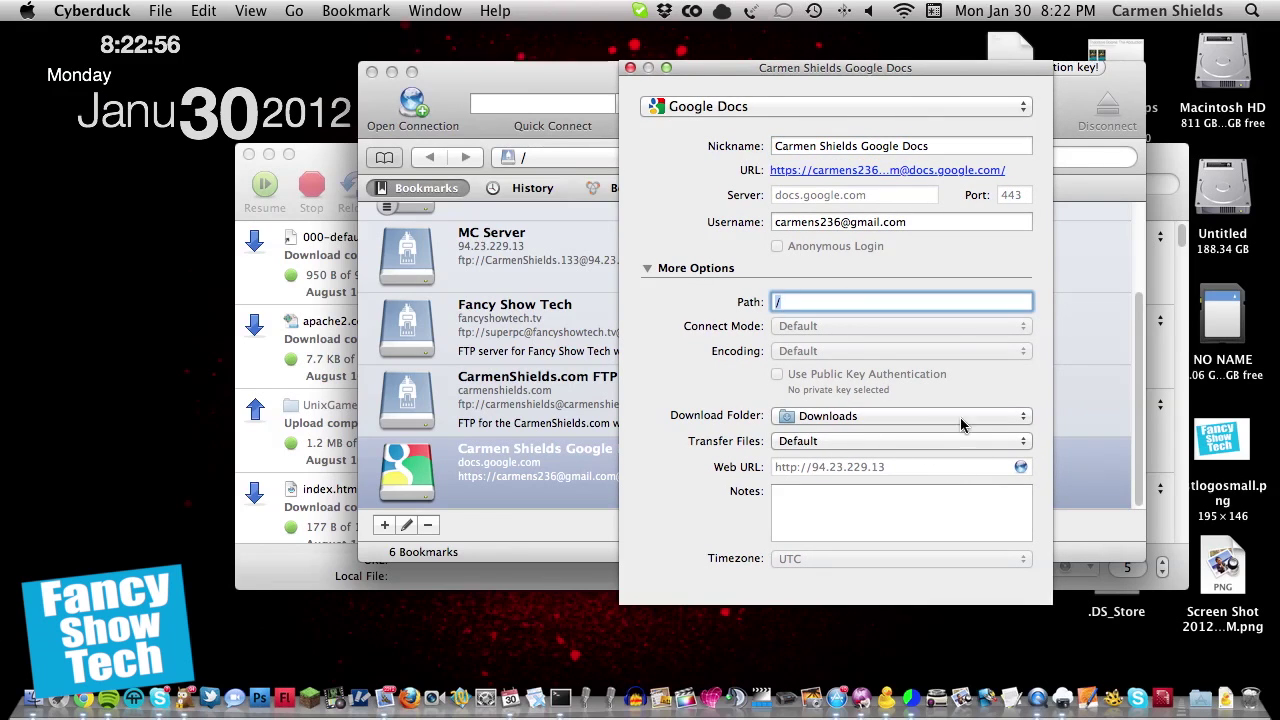
left_click(946, 223)
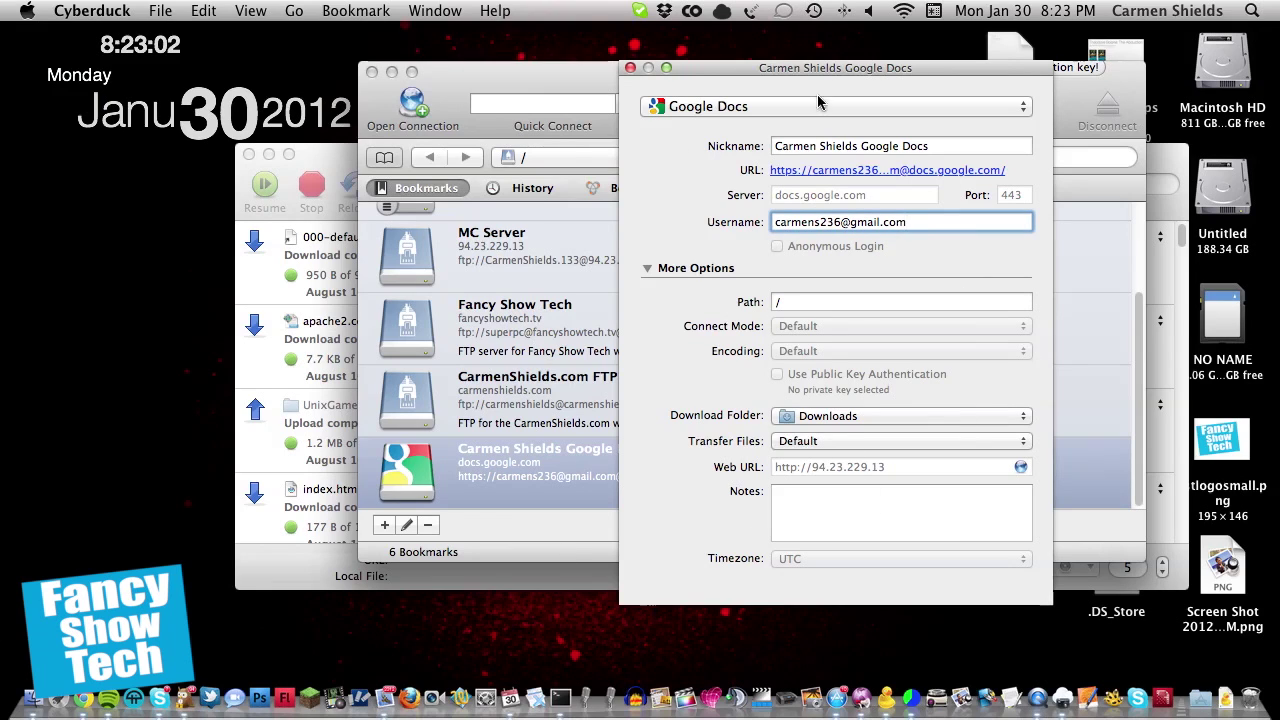
left_click_drag(837, 68, 1083, 83)
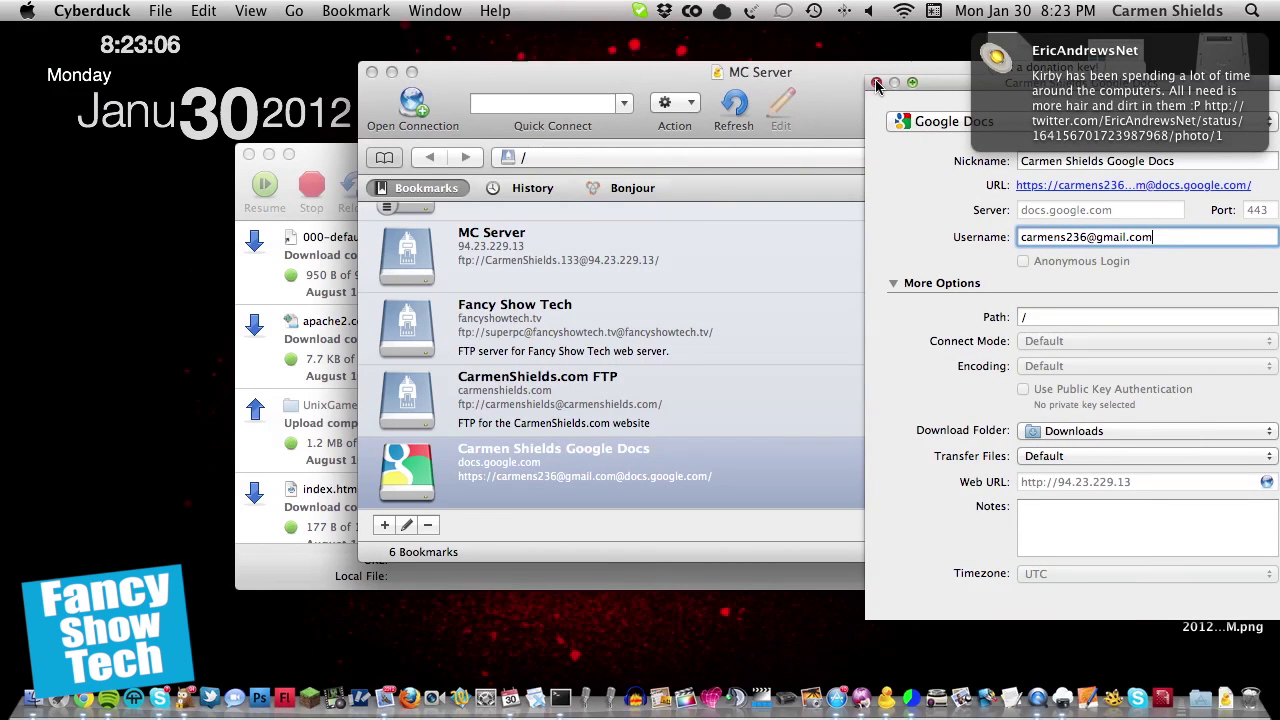
left_click(877, 84)
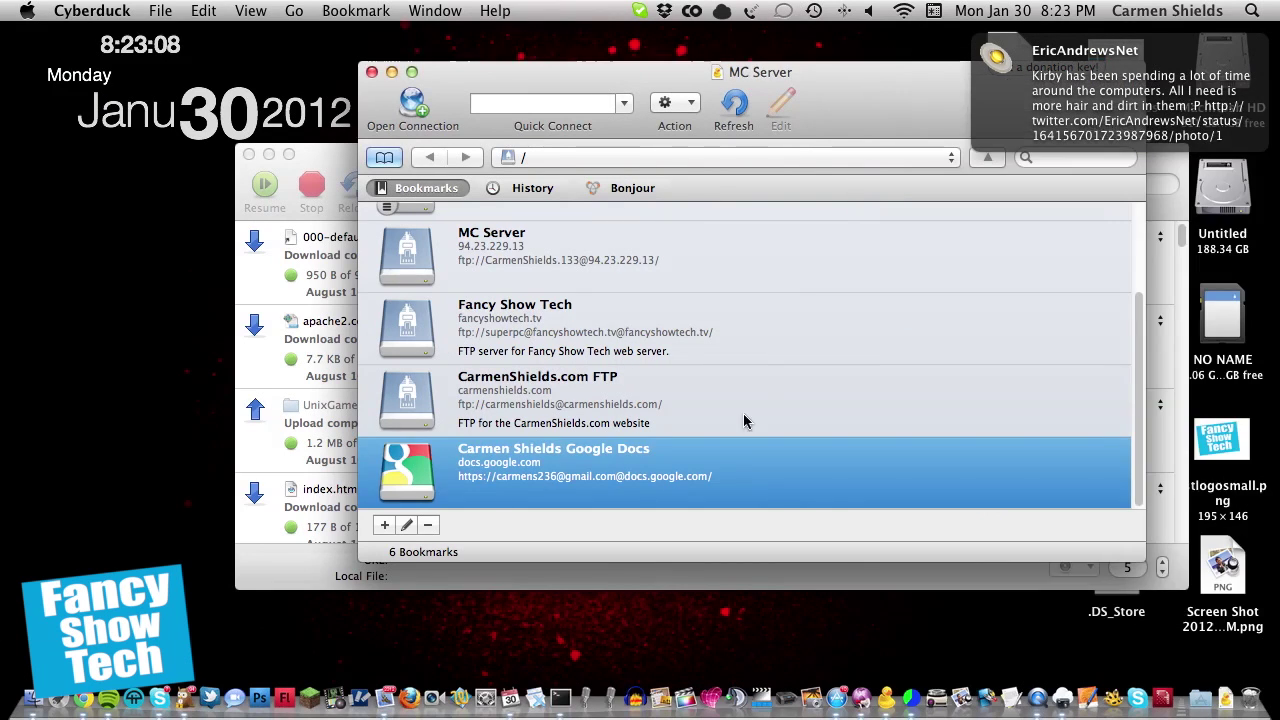
Step: Open the Google Docs bookmark and log in with the Google account password
double_click(695, 477)
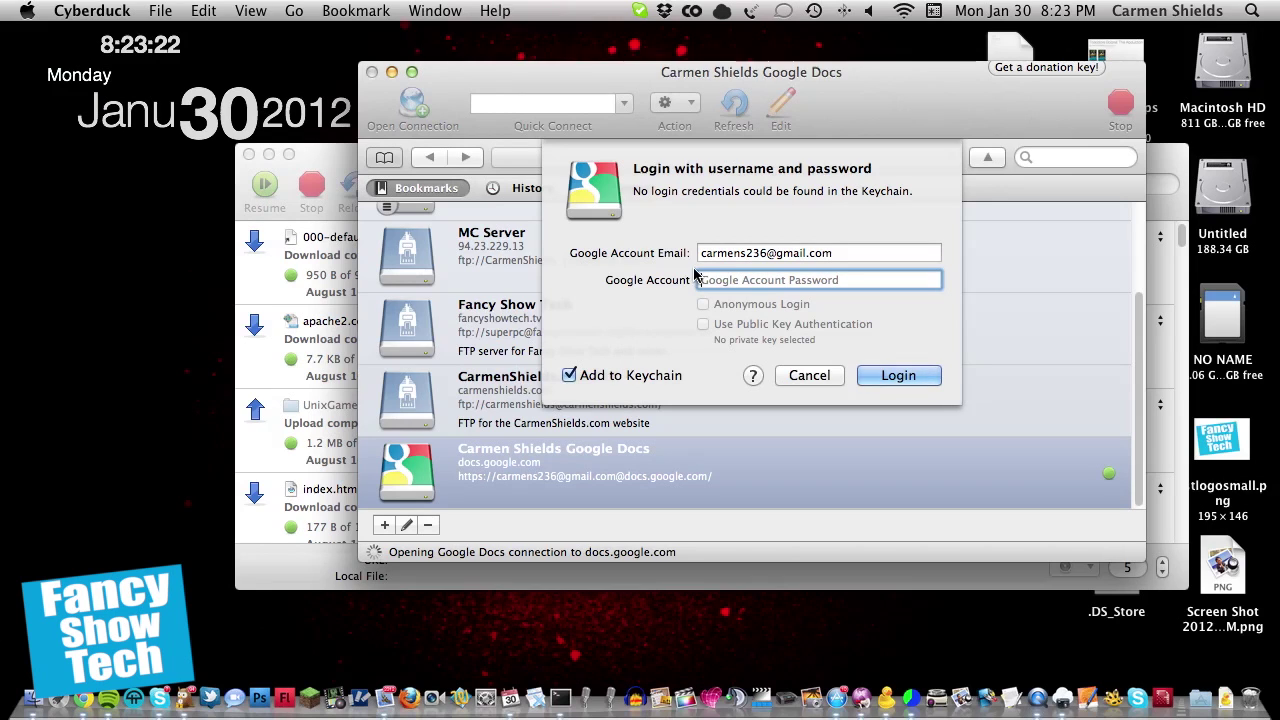
type("••••••••••")
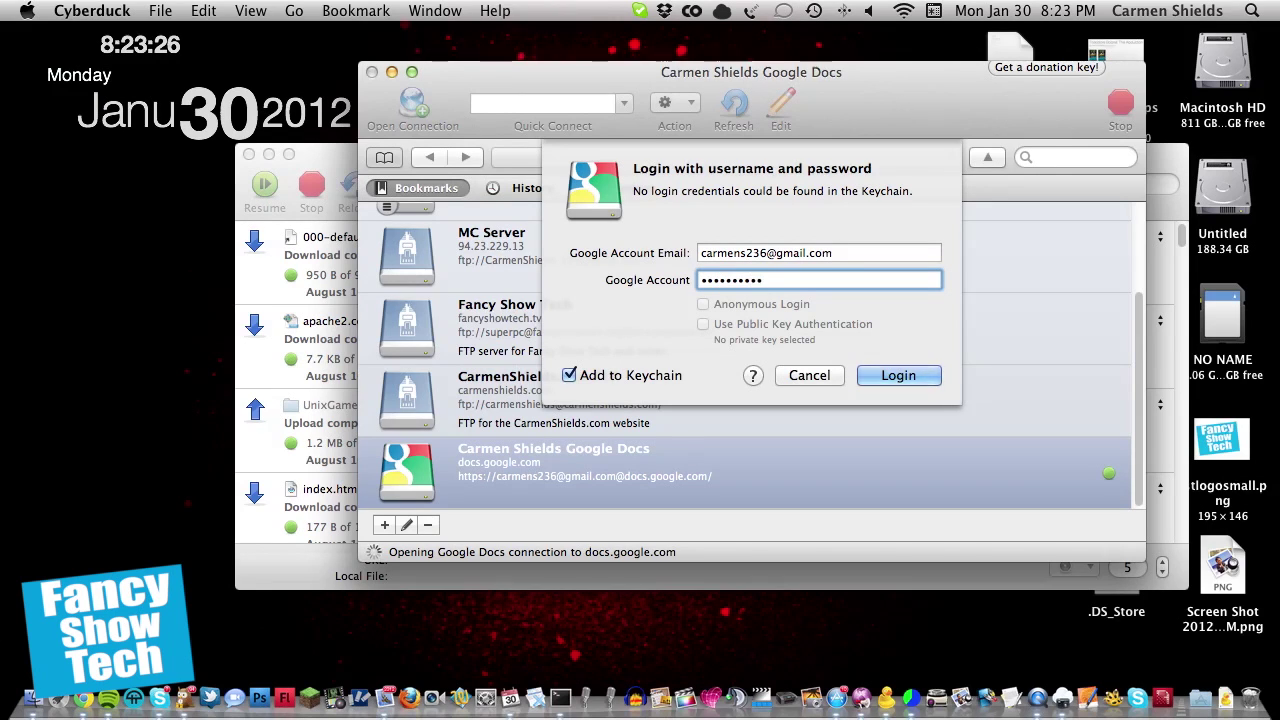
key("Return")
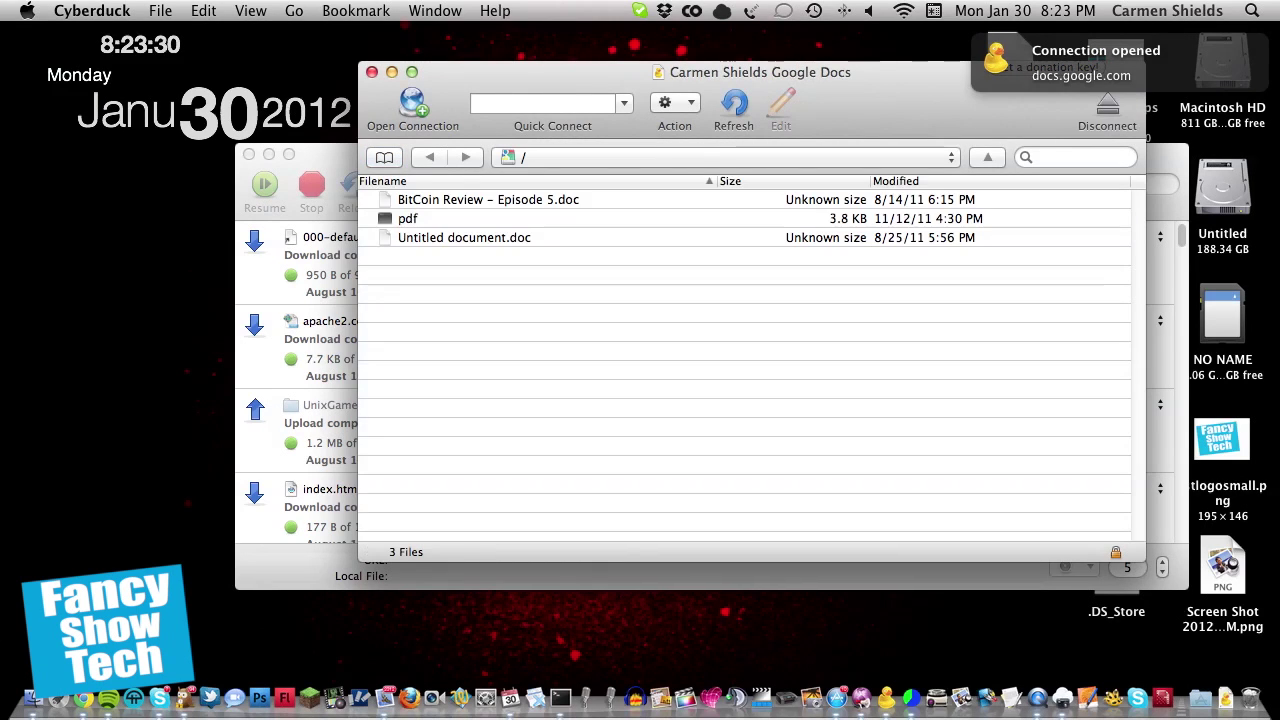
Step: Download BitCoin Review – Episode 5.doc and reveal it in the Downloads folder
left_click_drag(637, 268, 620, 207)
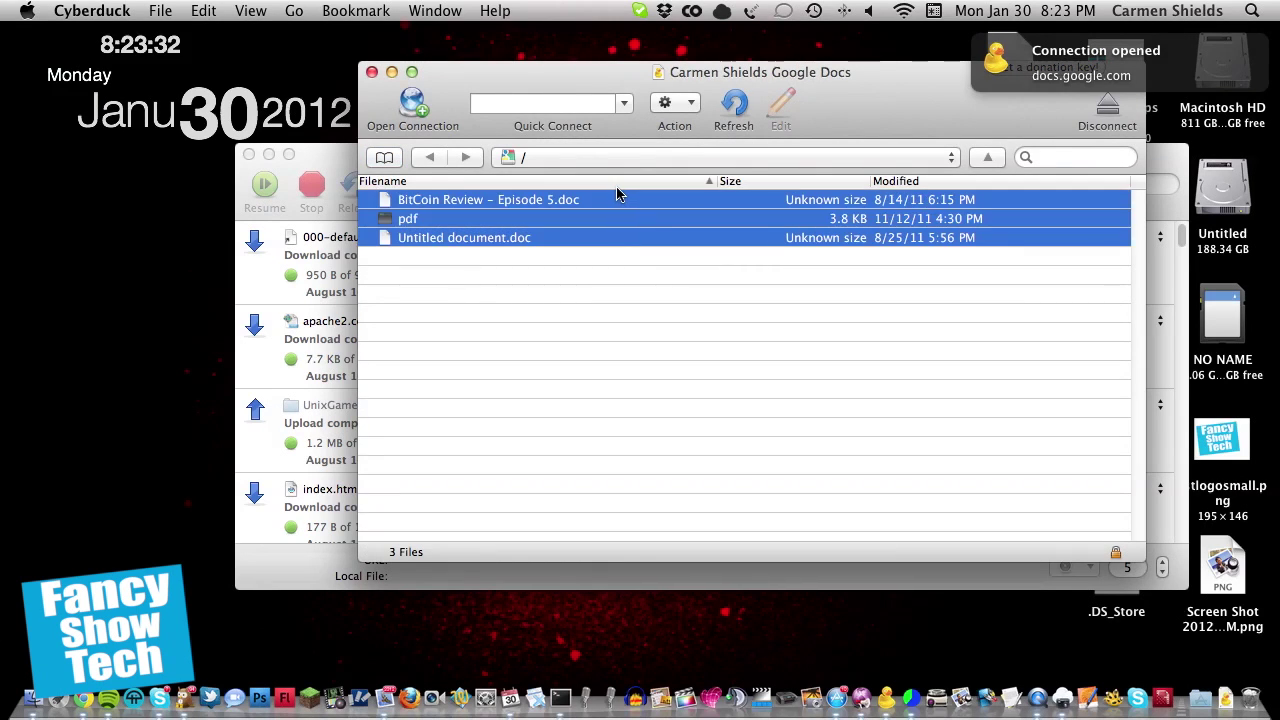
left_click(655, 278)
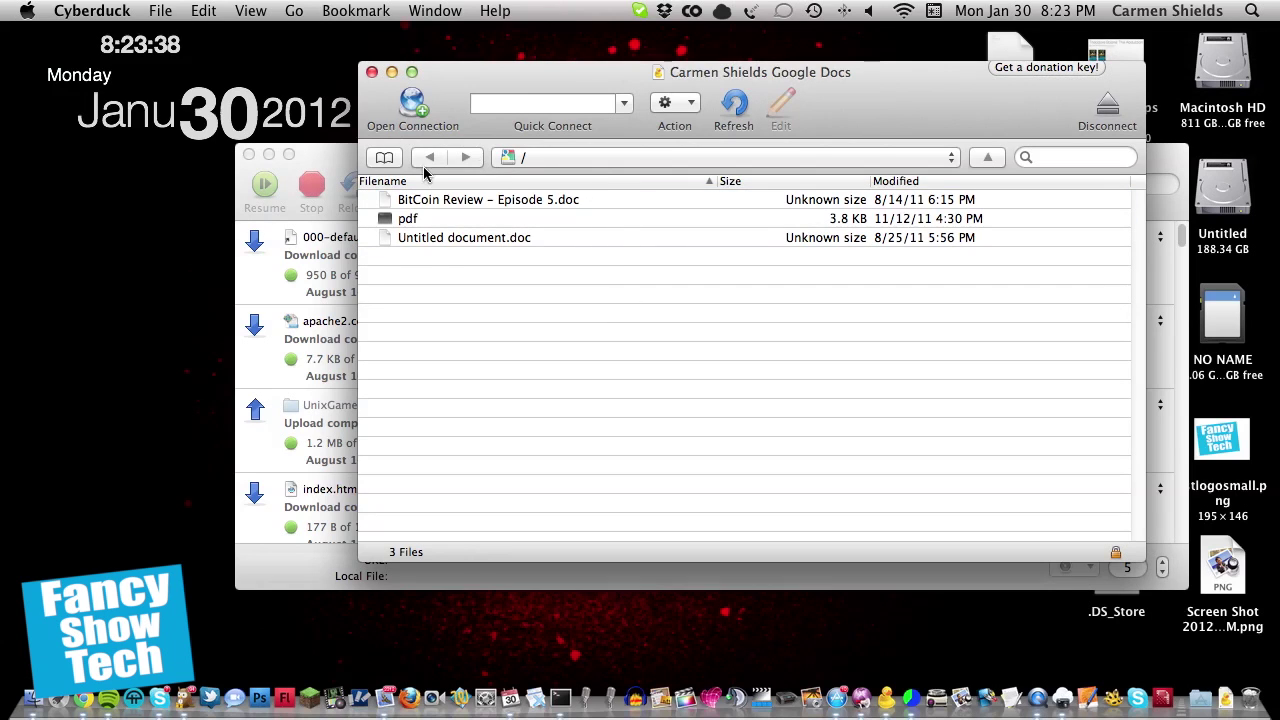
left_click(445, 205)
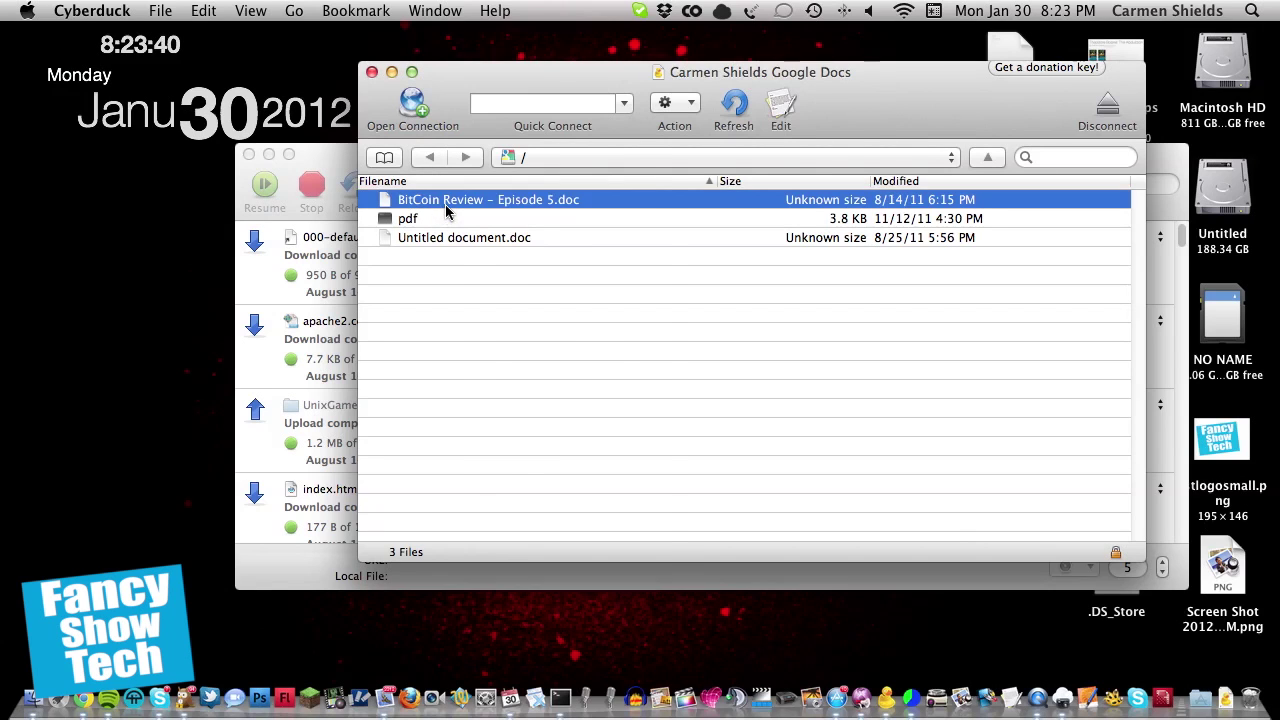
right_click(447, 208)
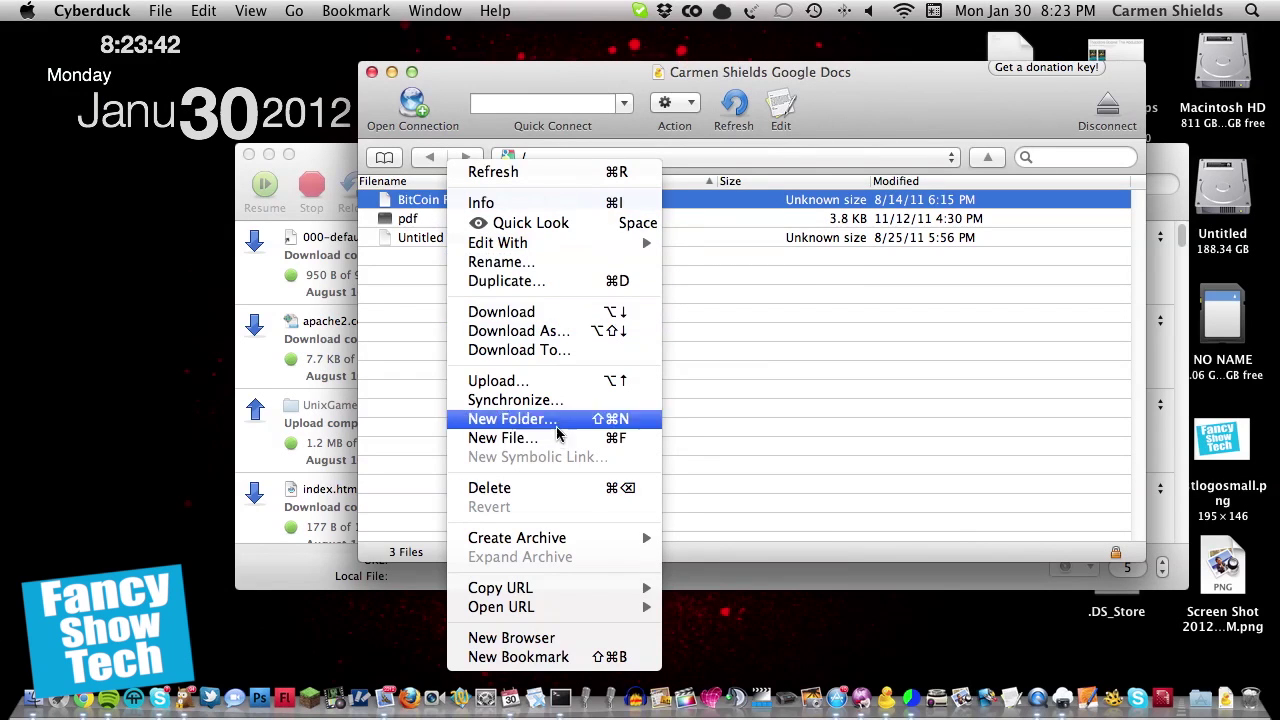
left_click(943, 309)
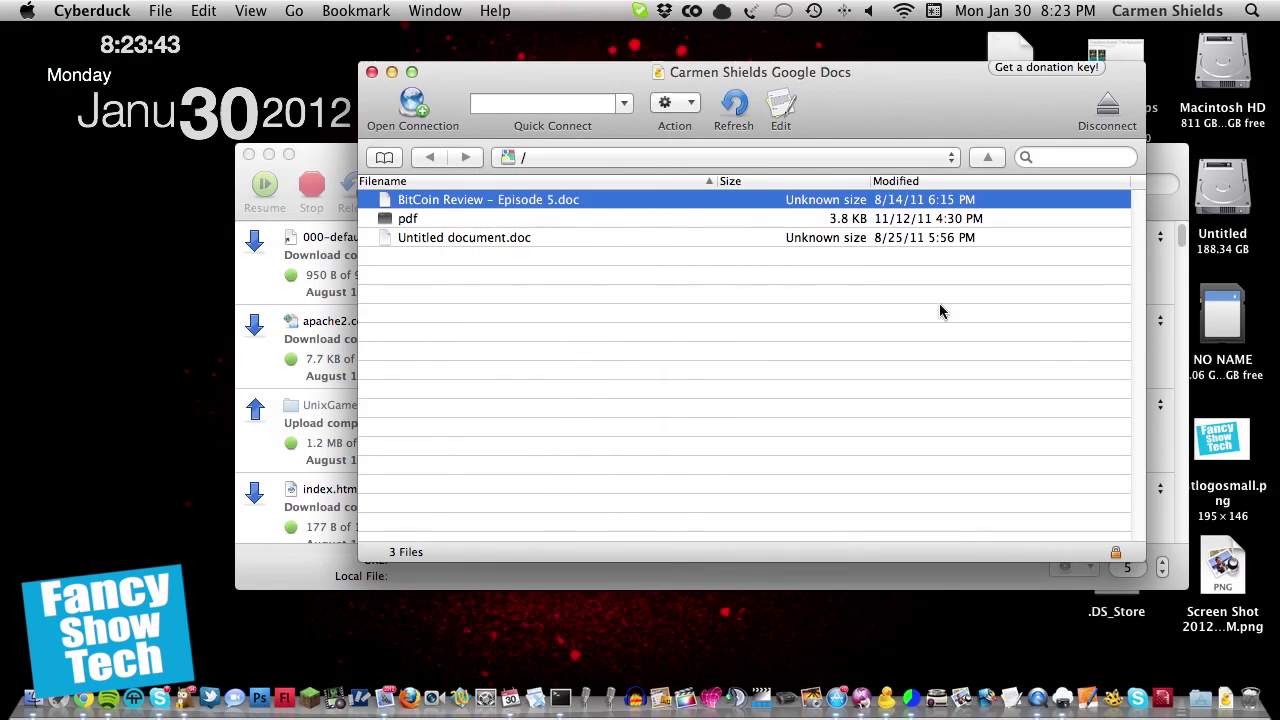
right_click(630, 205)
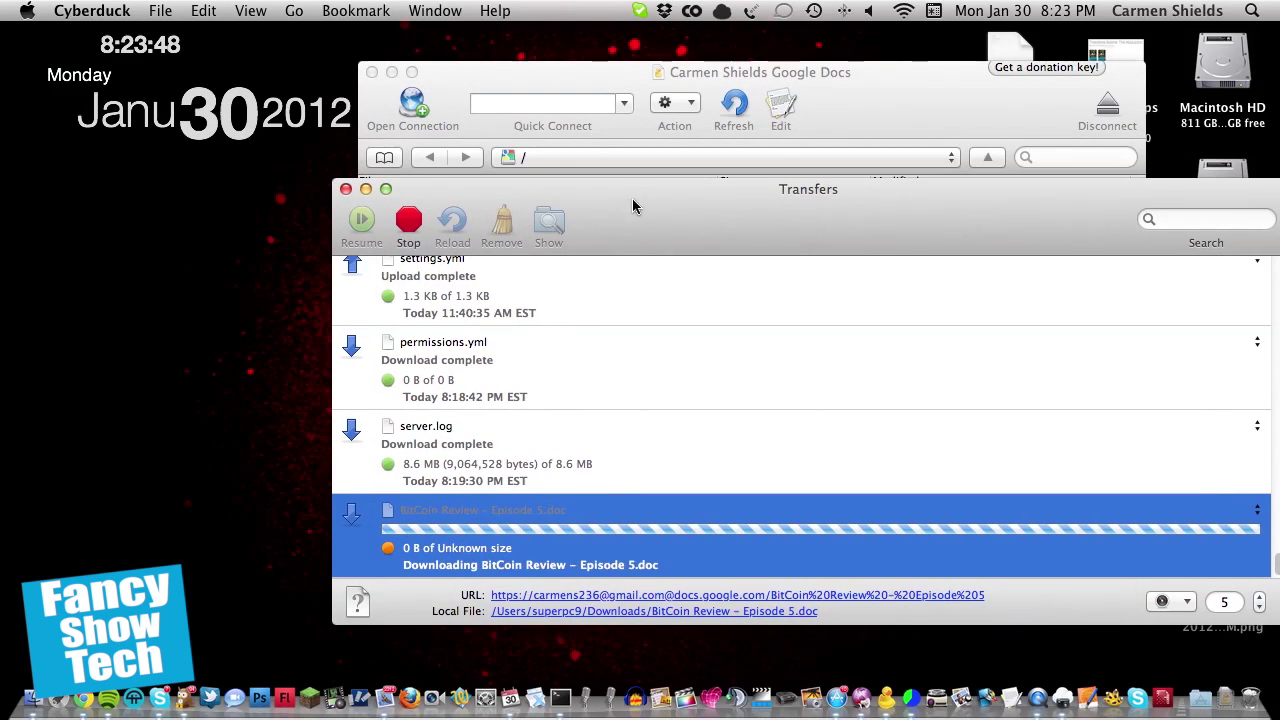
left_click_drag(768, 199, 643, 43)
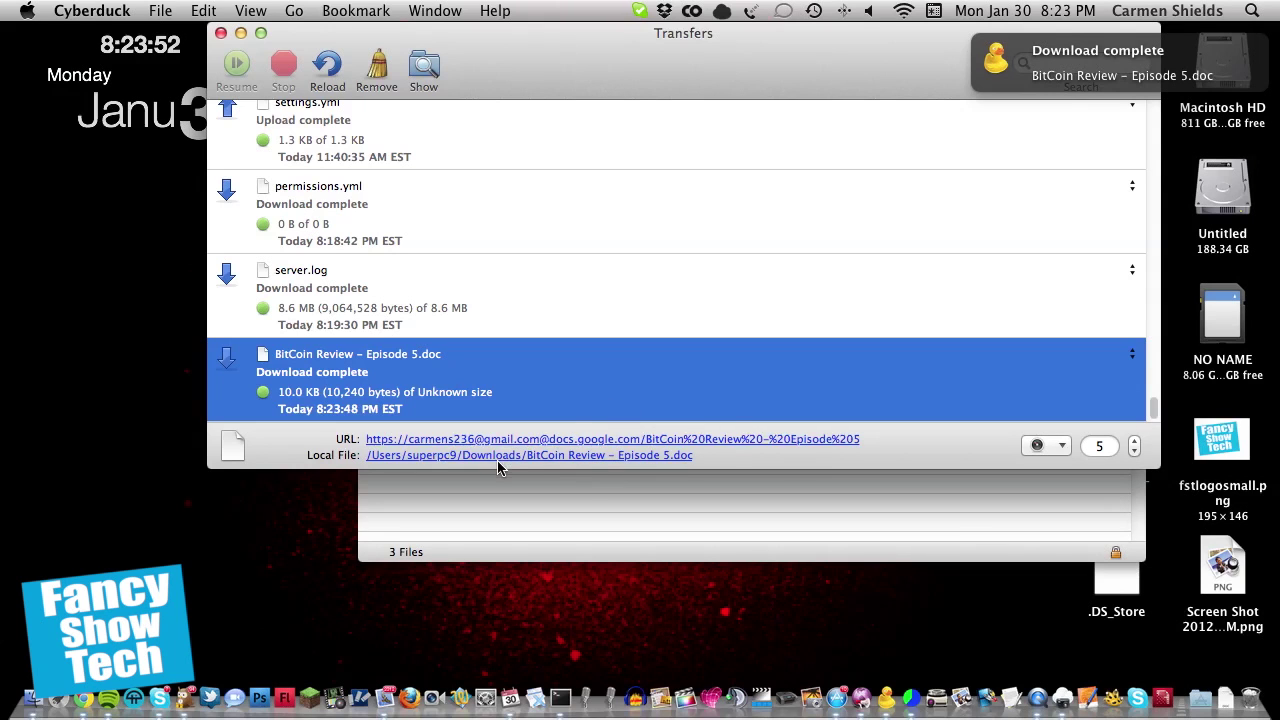
left_click(535, 456)
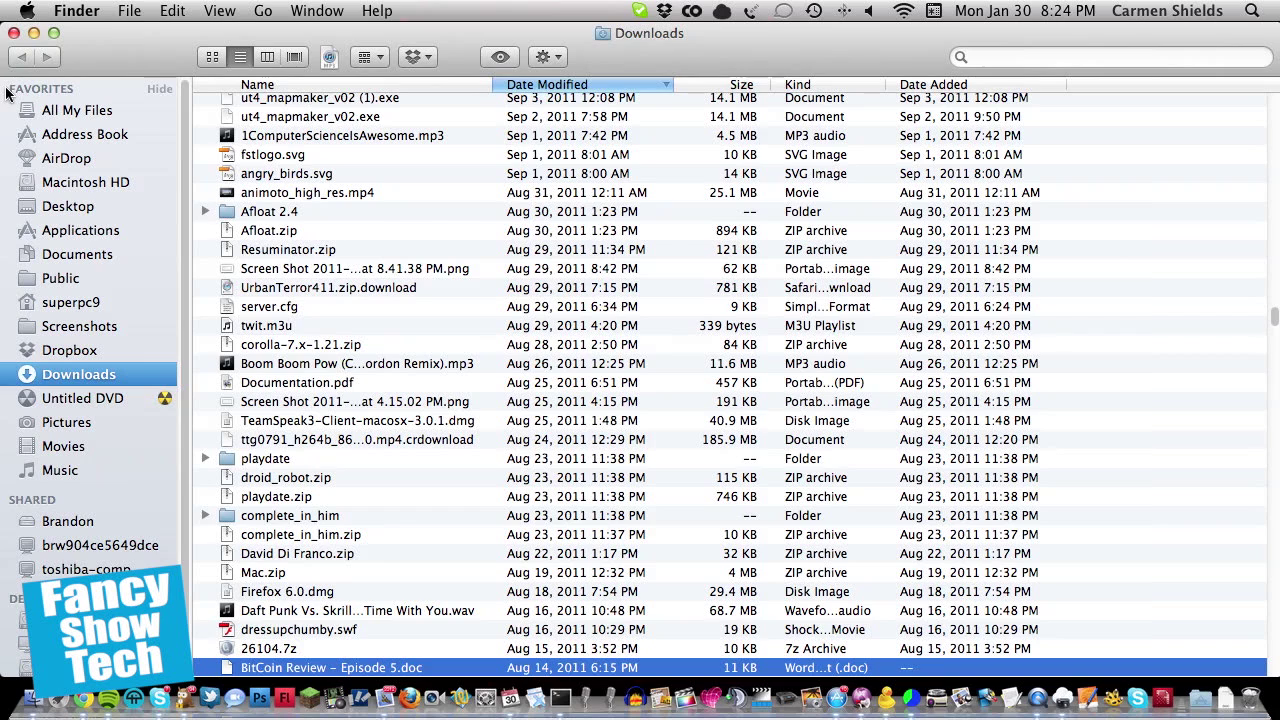
Step: Close the Downloads folder window and bring the Transfers window forward
left_click(14, 37)
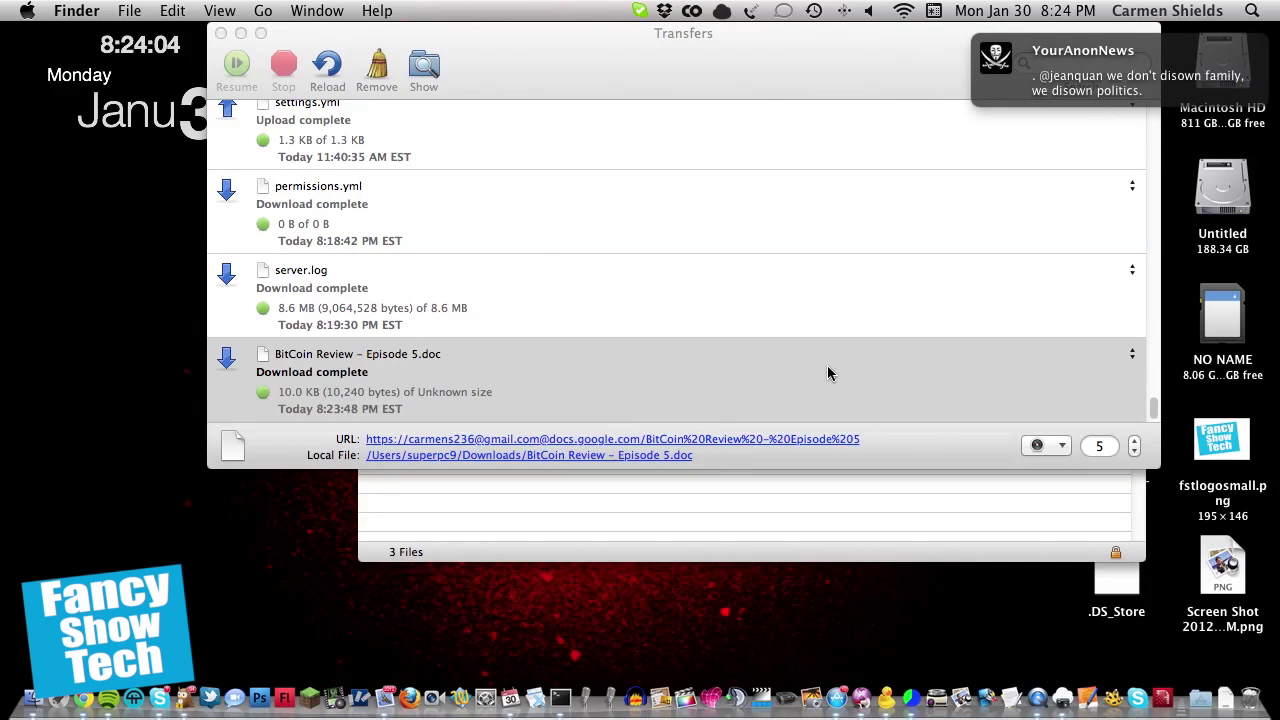
left_click(891, 386)
scroll(887, 400, "up", 10)
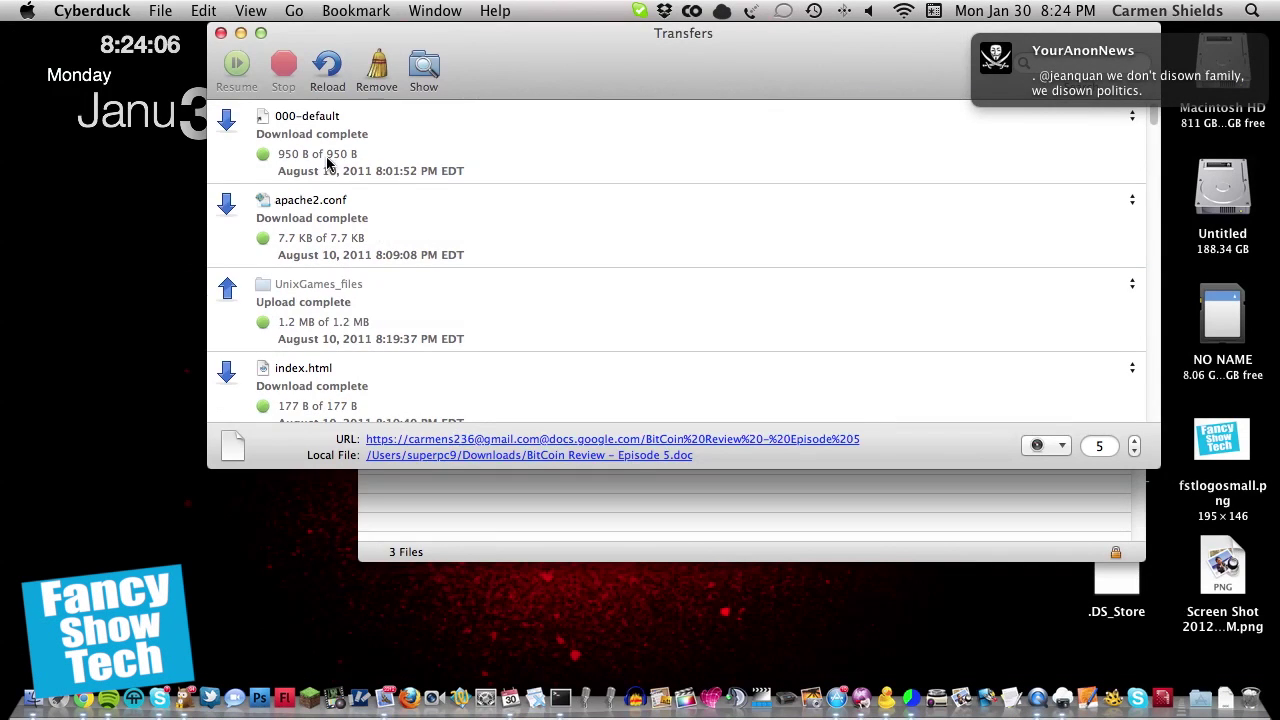
scroll(405, 190, "down", 15)
Step: Disconnect from Google Docs and display the six saved bookmarks
left_click(476, 535)
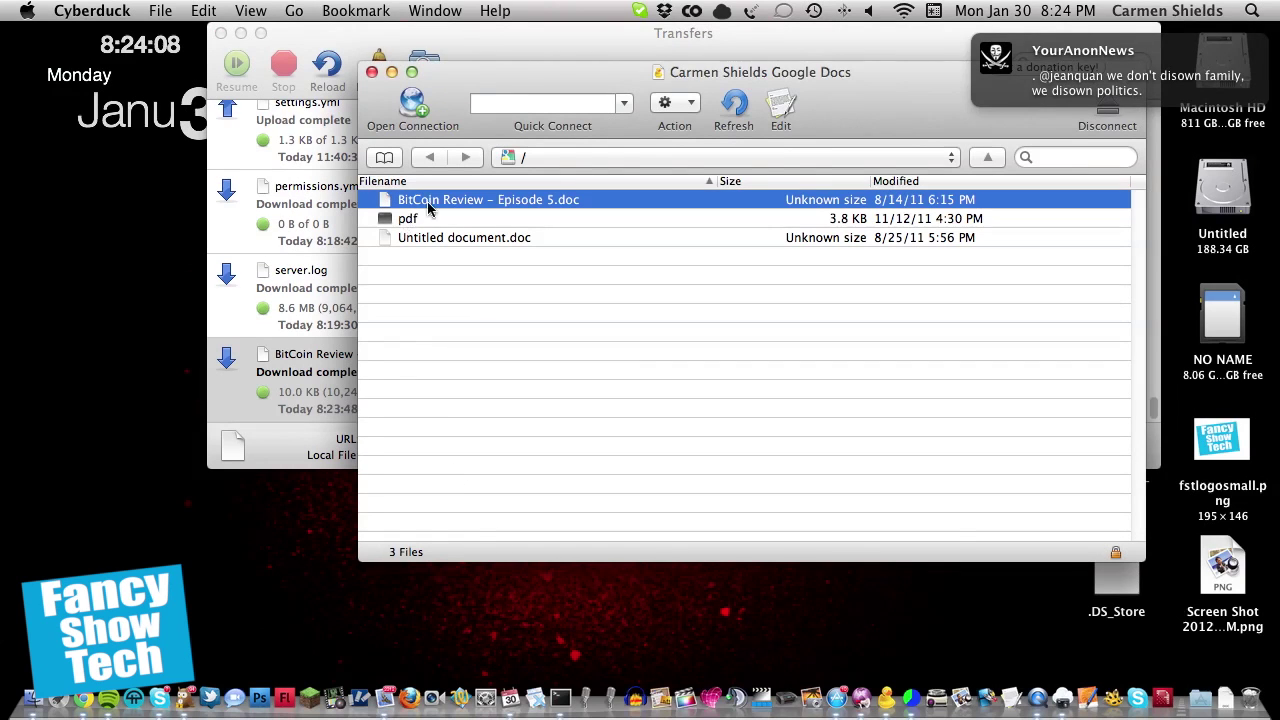
left_click(1113, 118)
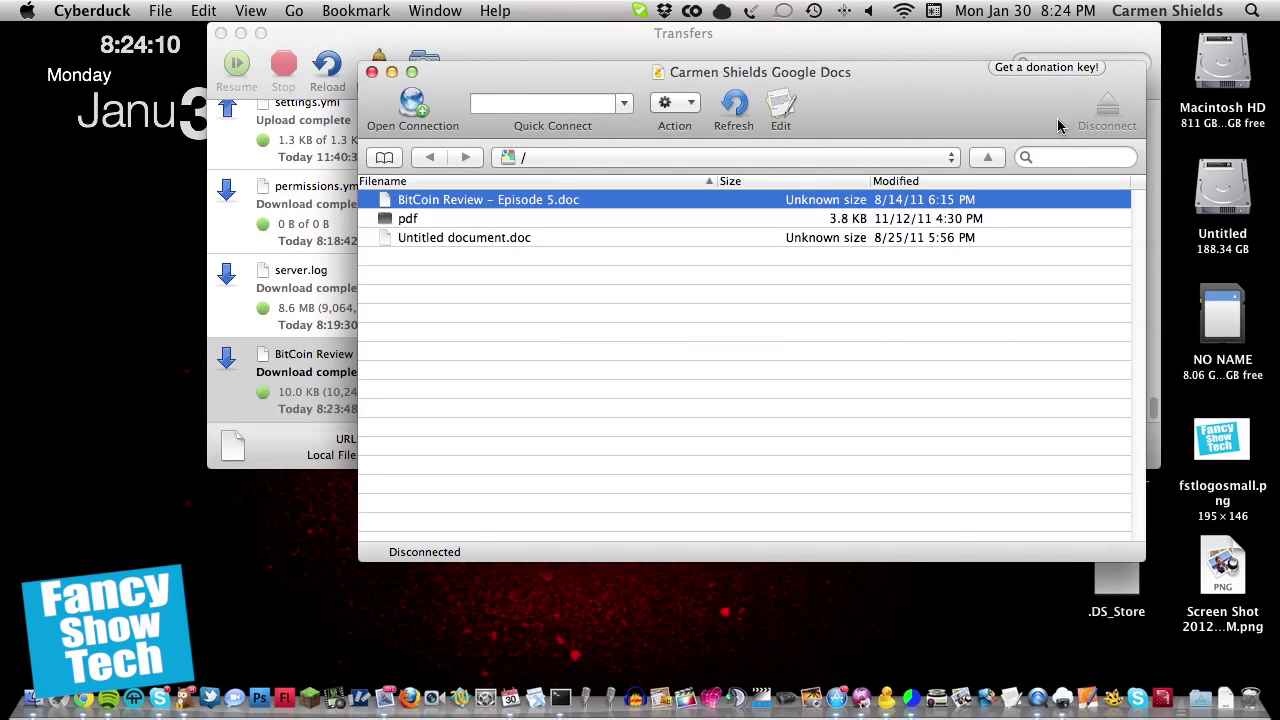
left_click(384, 157)
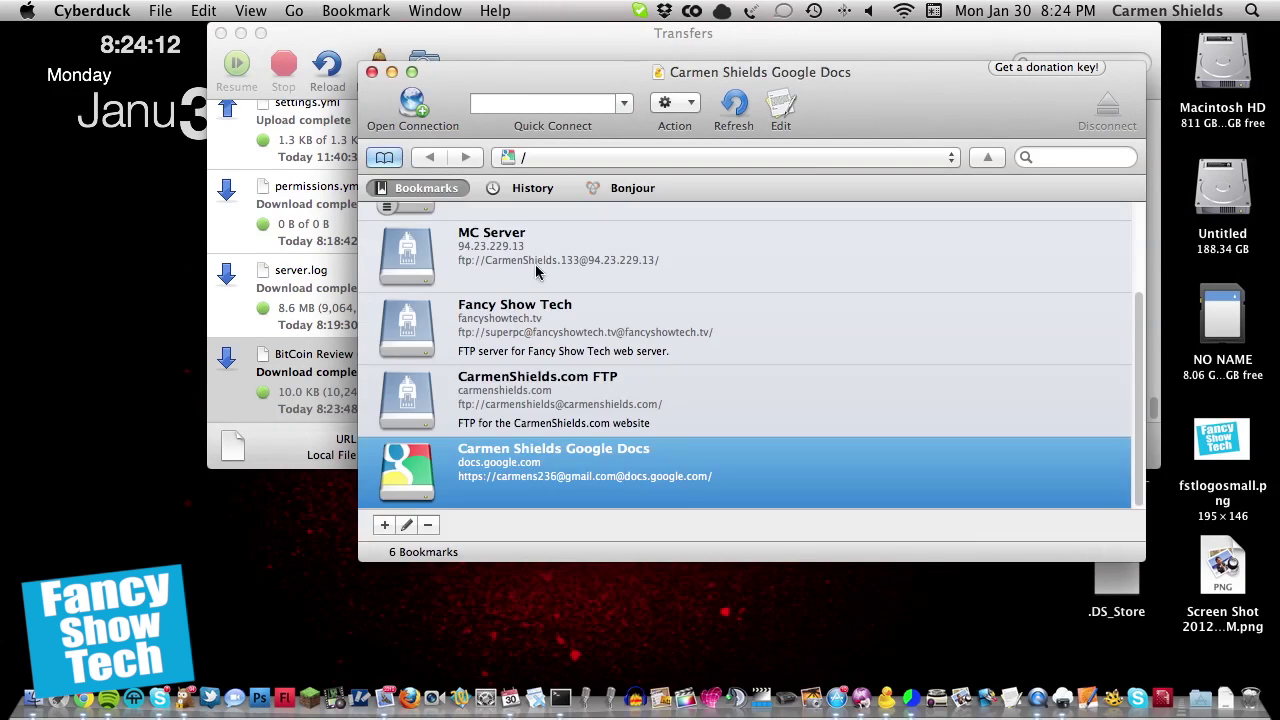
scroll(560, 340, "up", 3)
scroll(630, 318, "down", 5)
scroll(655, 318, "up", 3)
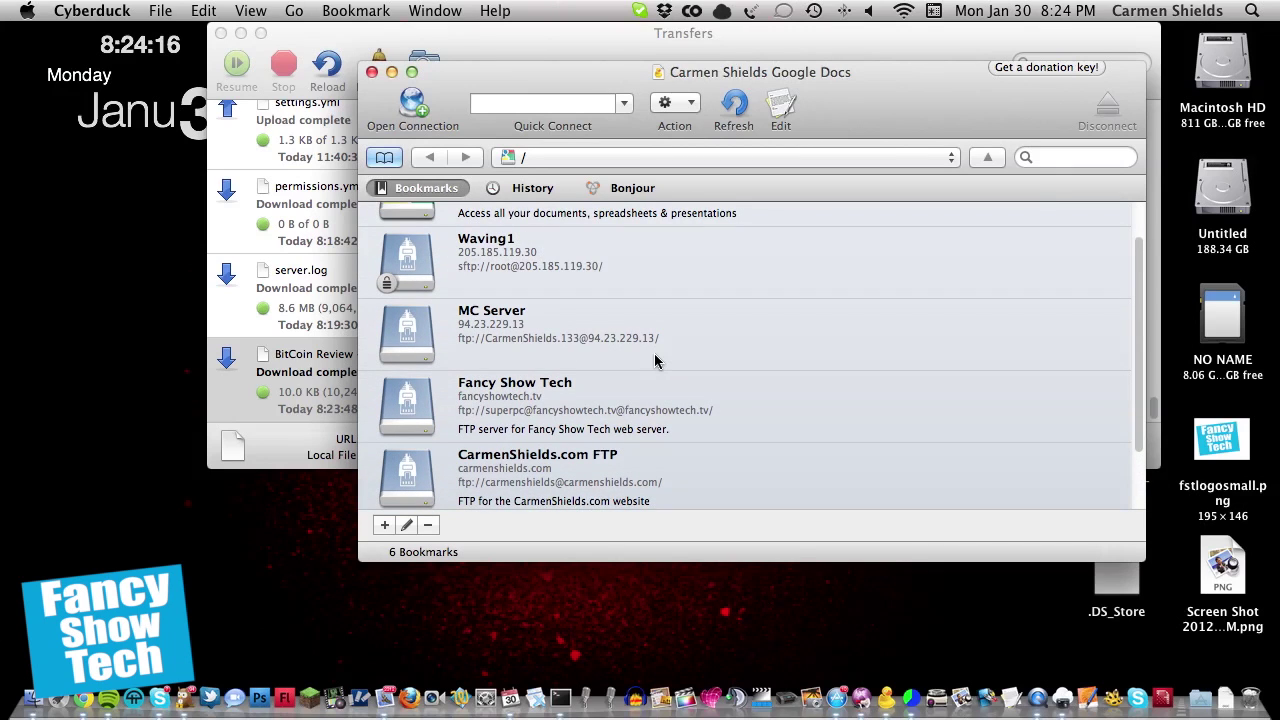
scroll(665, 360, "up", 1)
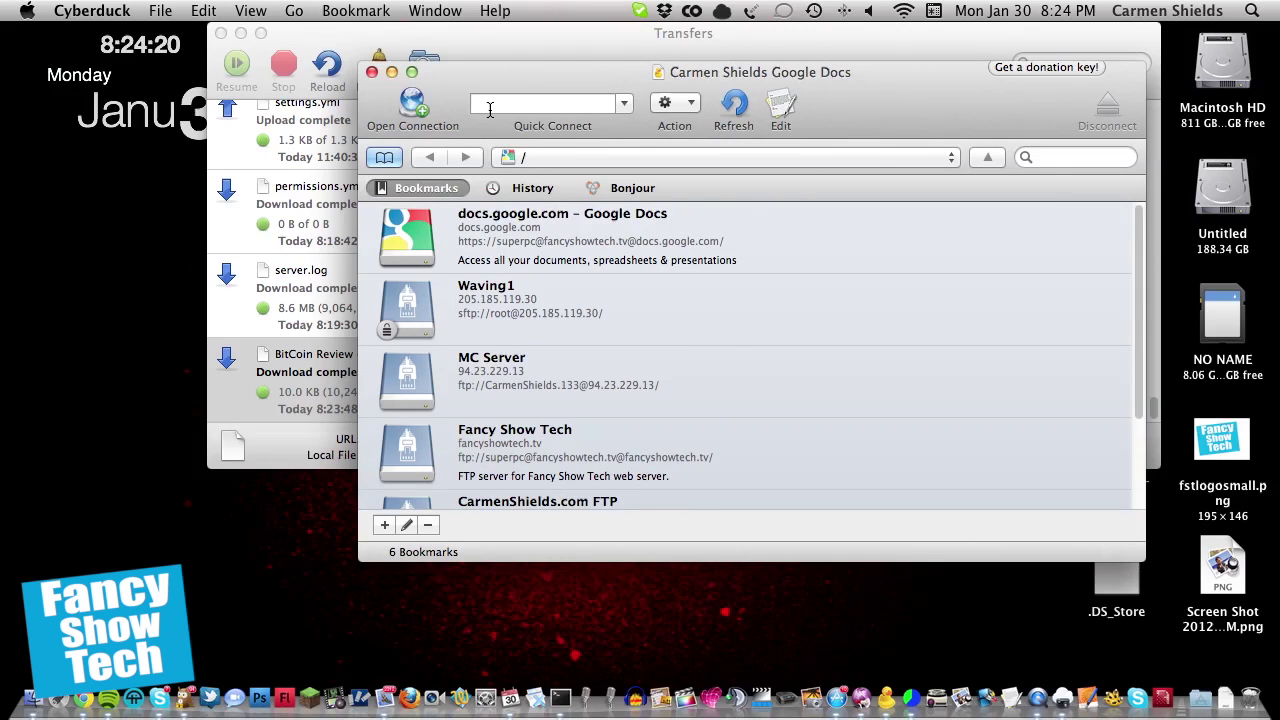
Step: Start a Quick Connect to mc.fancyshowtech.tv, then cancel the attempt
left_click(624, 104)
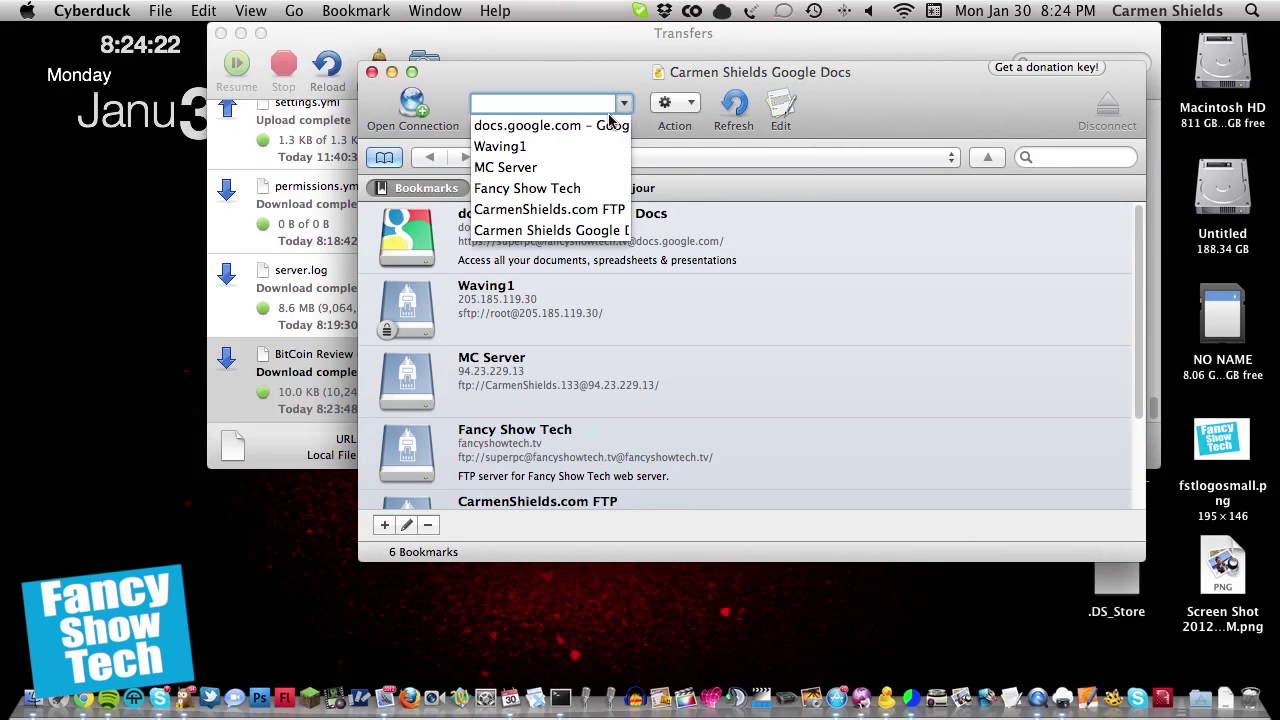
left_click(614, 86)
type("mc.f")
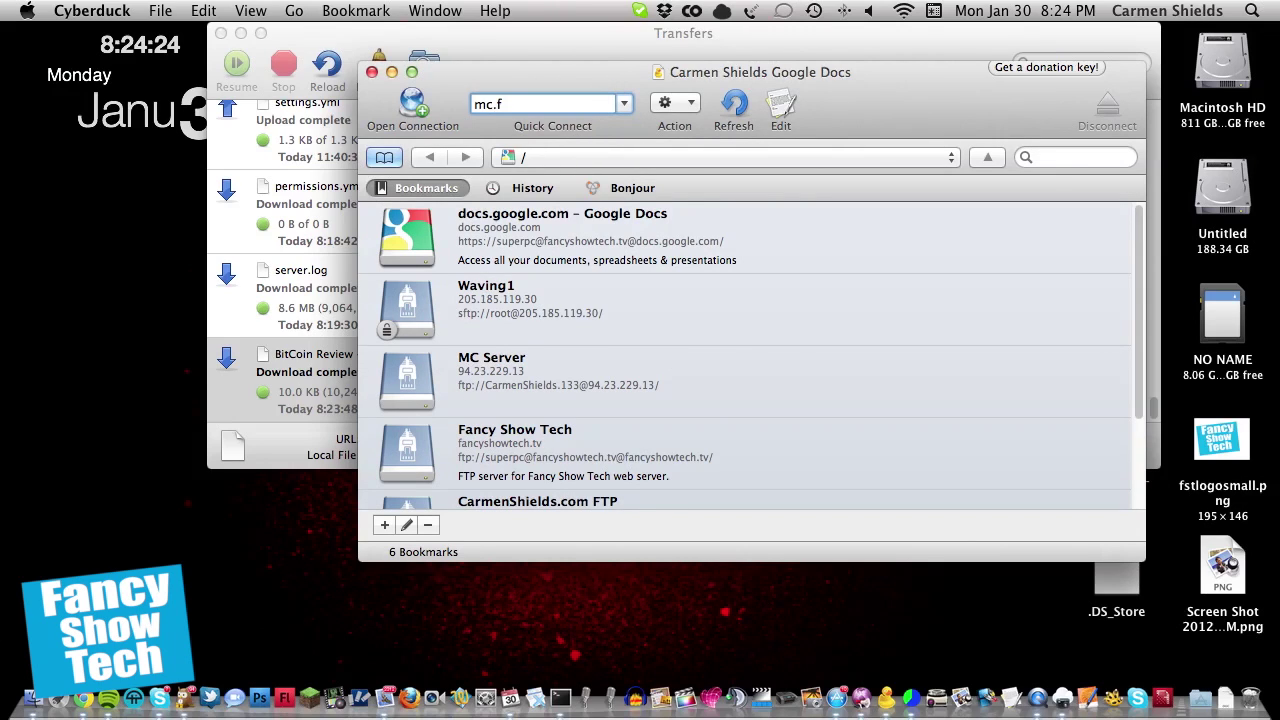
type("ancyshowtech.tv")
key("Return")
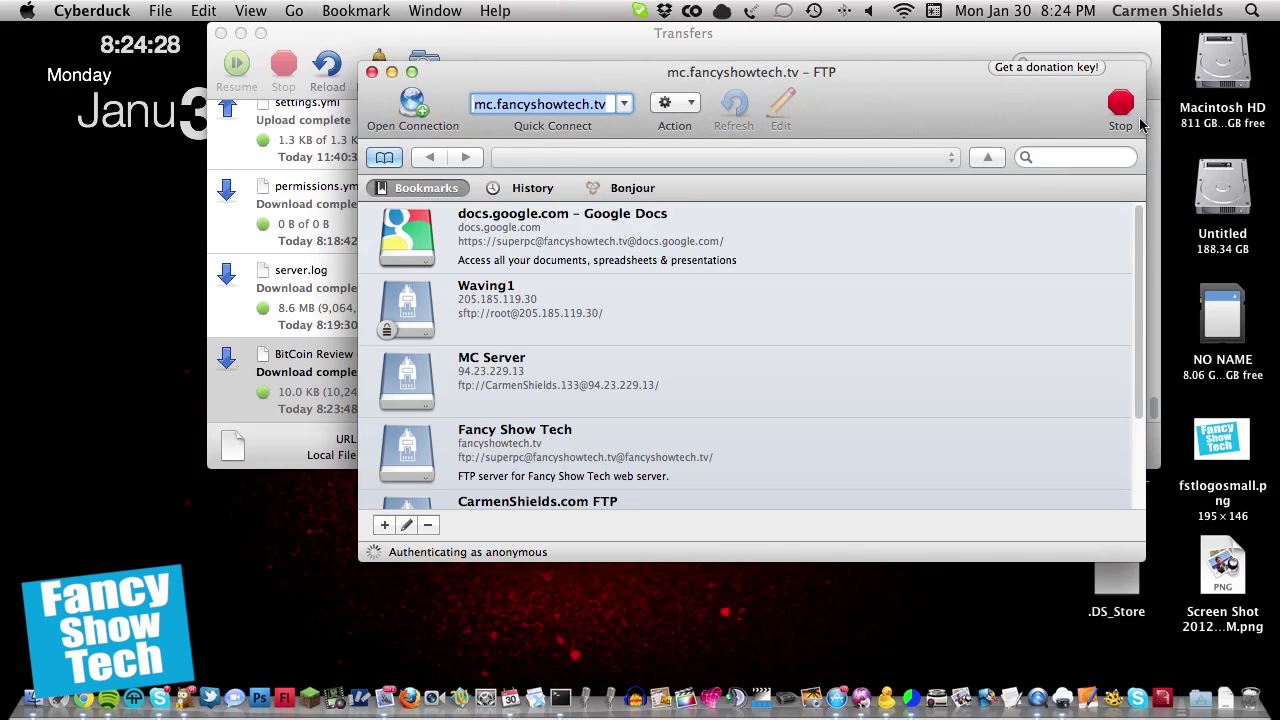
left_click(1138, 118)
Step: Quick-connect to ftp.microsoft.com, view its 13 root folders, and disconnect
type("ftp.microsoft.")
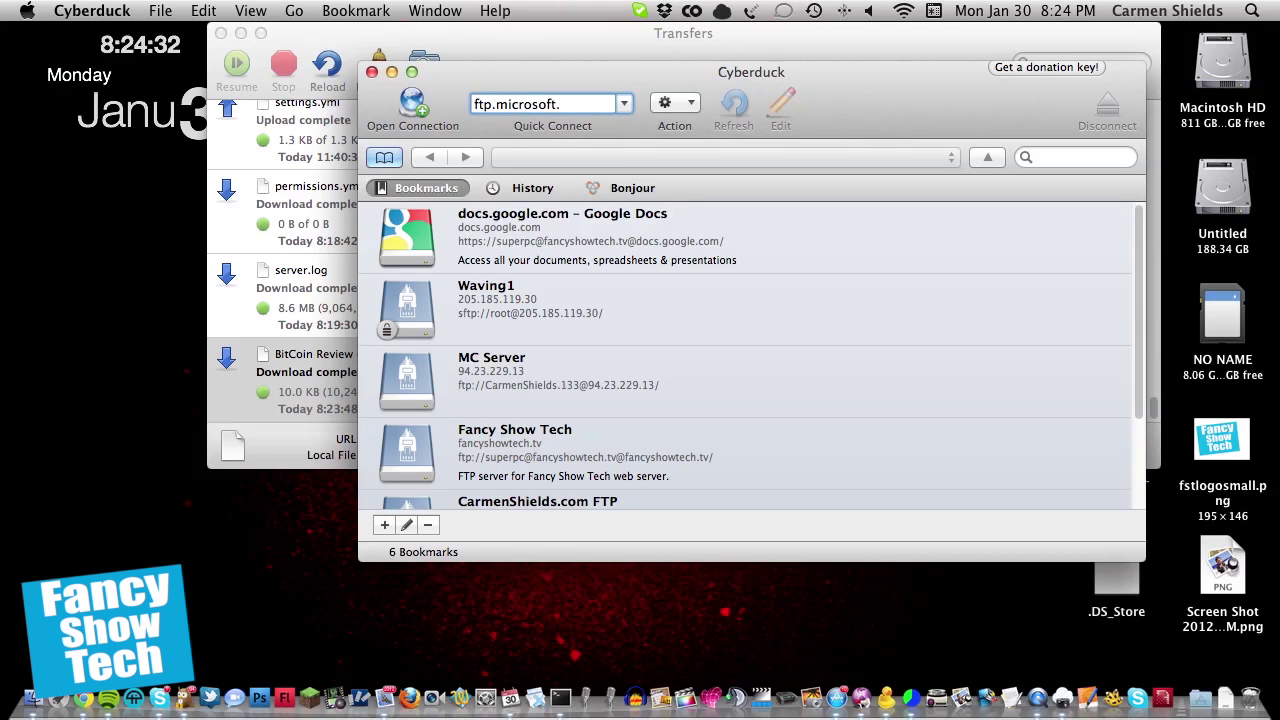
type("com")
key("Return")
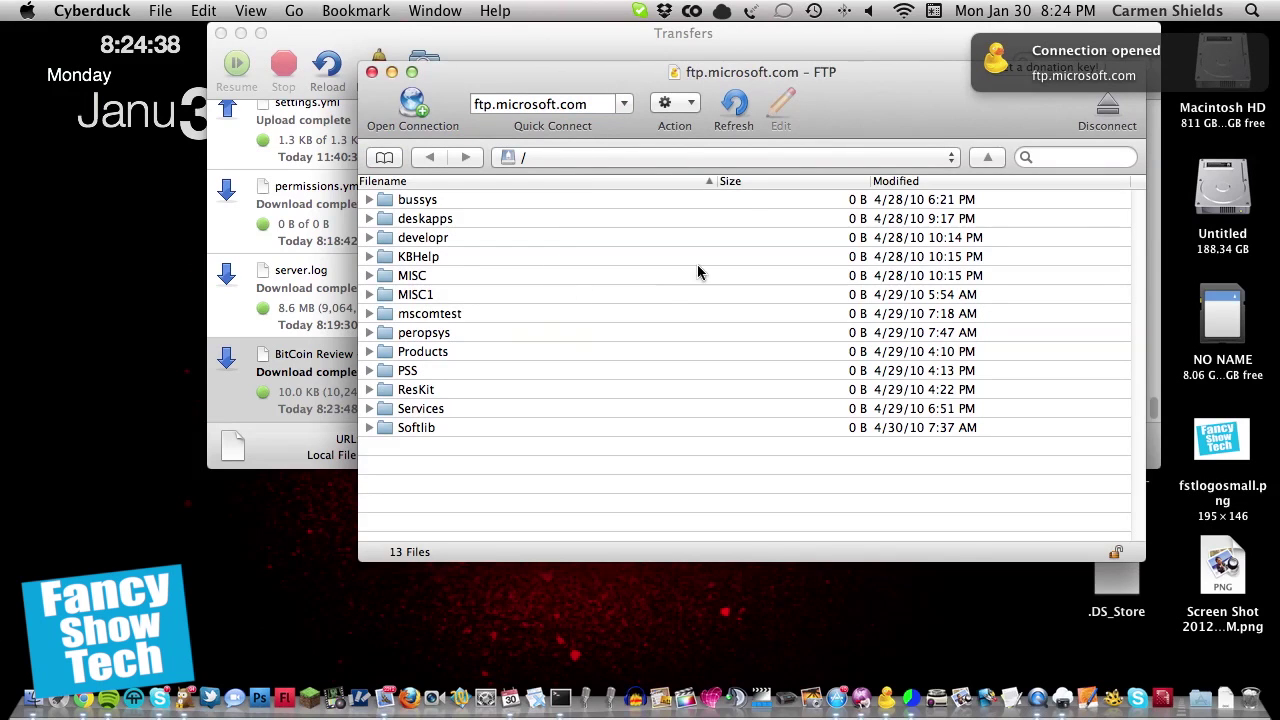
left_click(1108, 108)
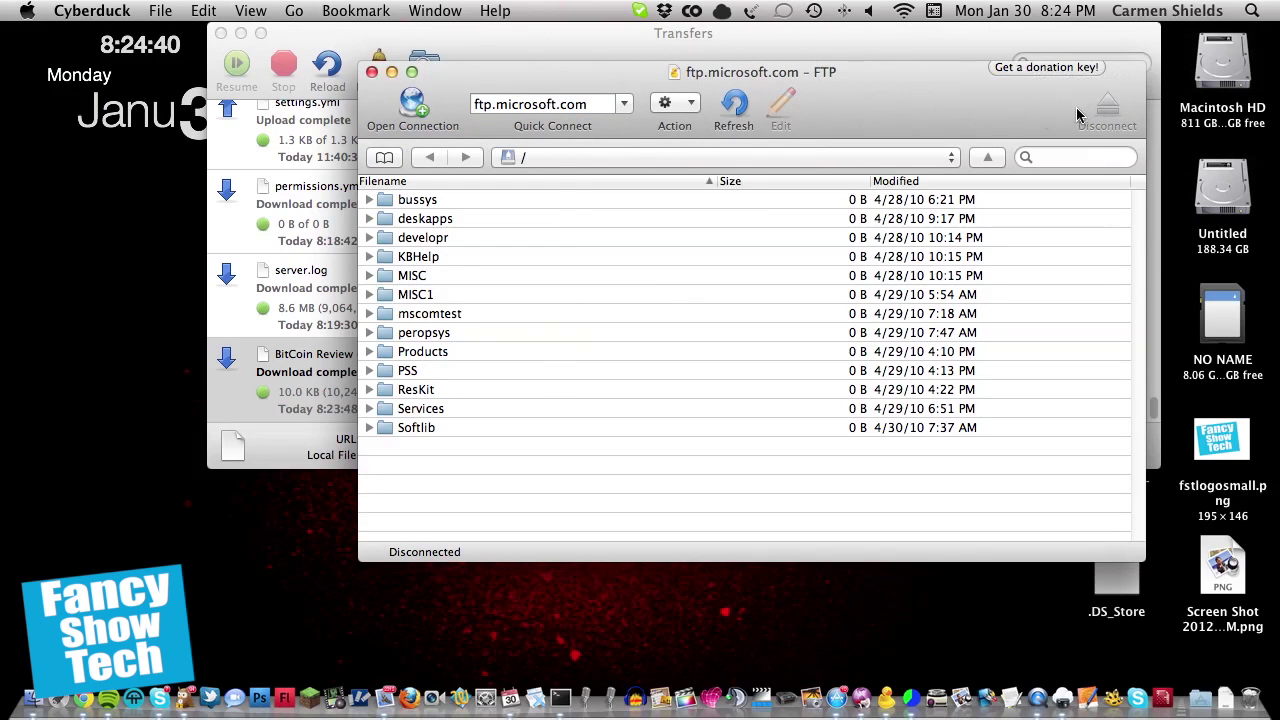
left_click(412, 104)
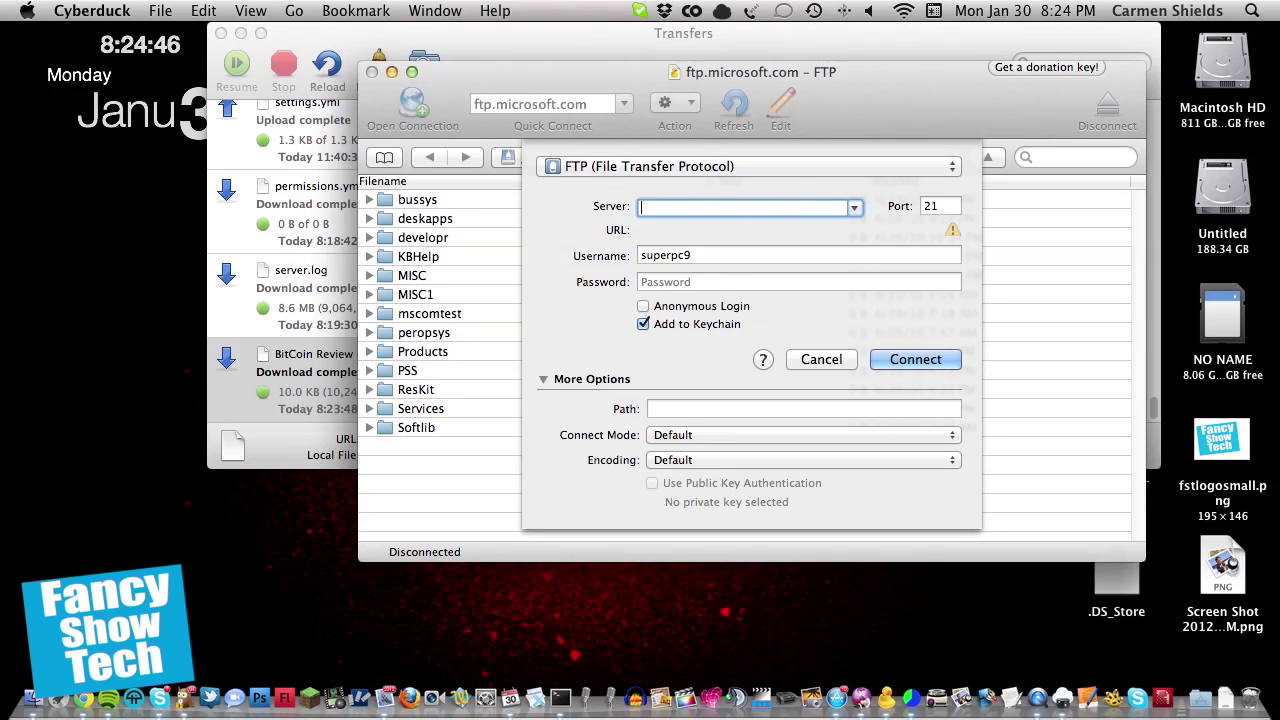
left_click(655, 166)
left_click(888, 170)
left_click(820, 362)
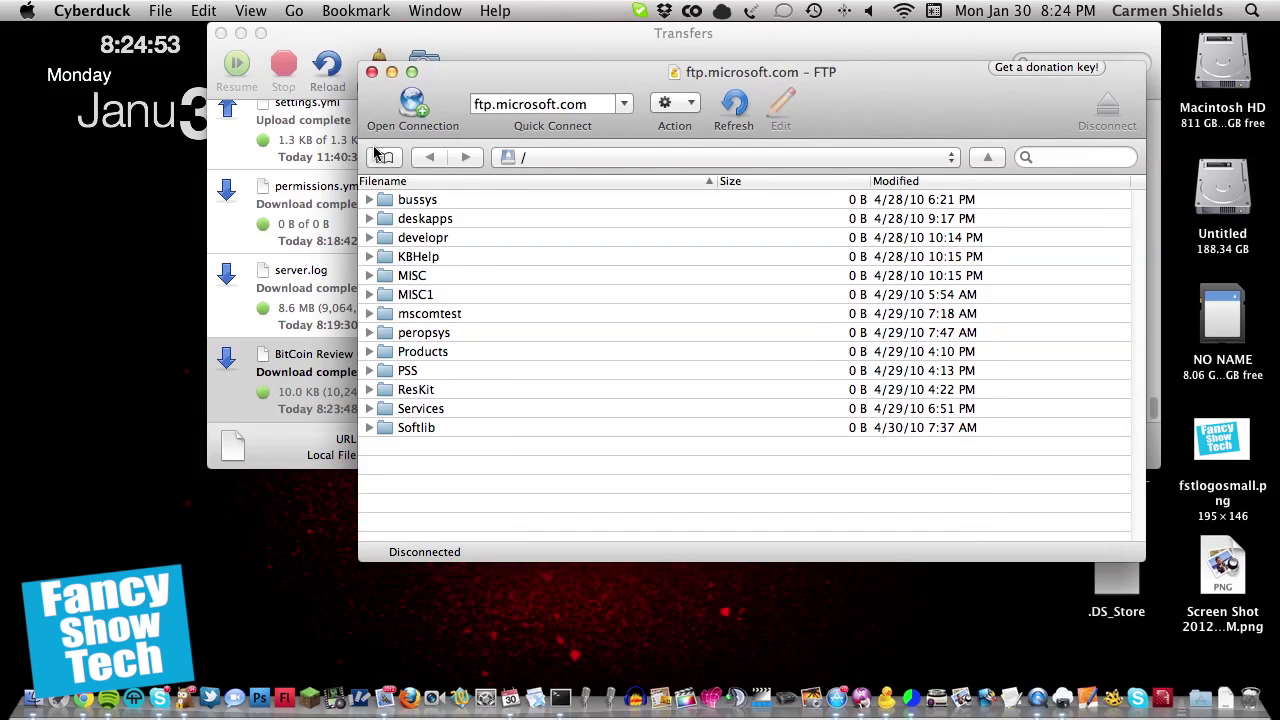
Step: Show the six saved bookmarks, then browse the Bookmark and Cyberduck menus
left_click(384, 157)
left_click(355, 10)
mouse_move(203, 10)
mouse_move(130, 12)
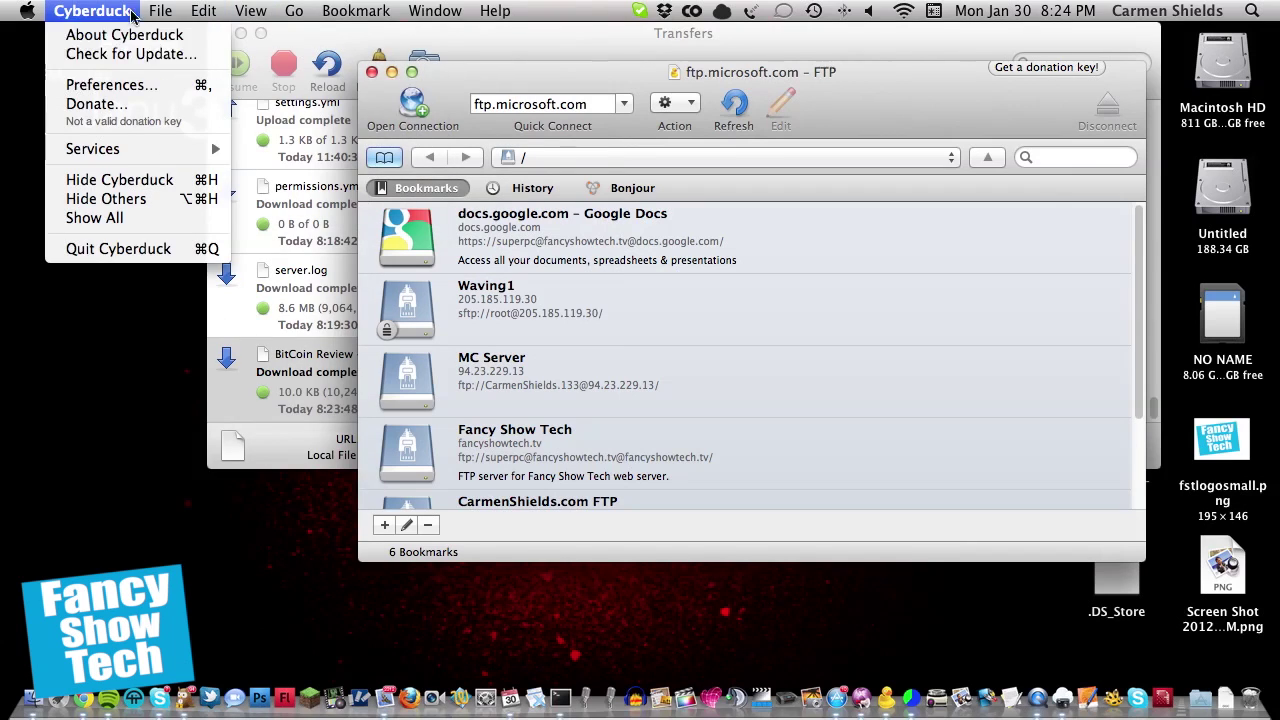
left_click(127, 38)
left_click(190, 138)
left_click(572, 152)
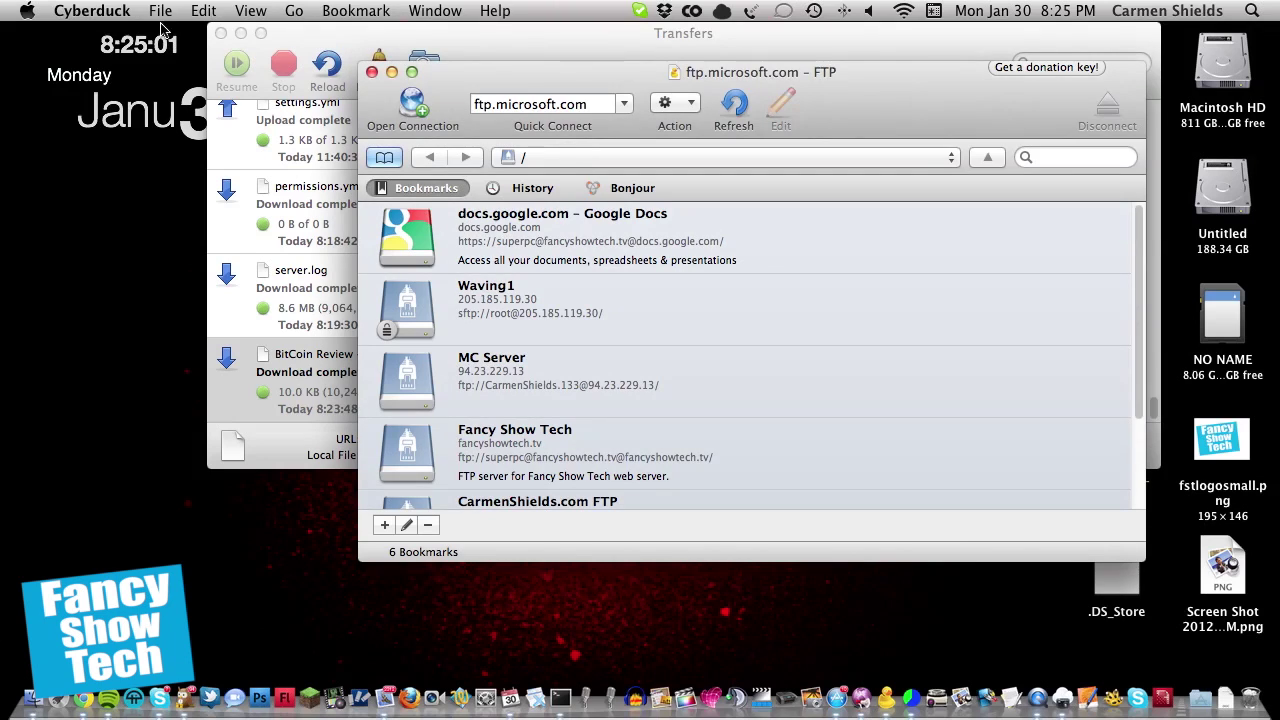
Step: Check the Cyberduck menu, nudge the browser window, and dismiss the Bookmark menu
left_click(128, 12)
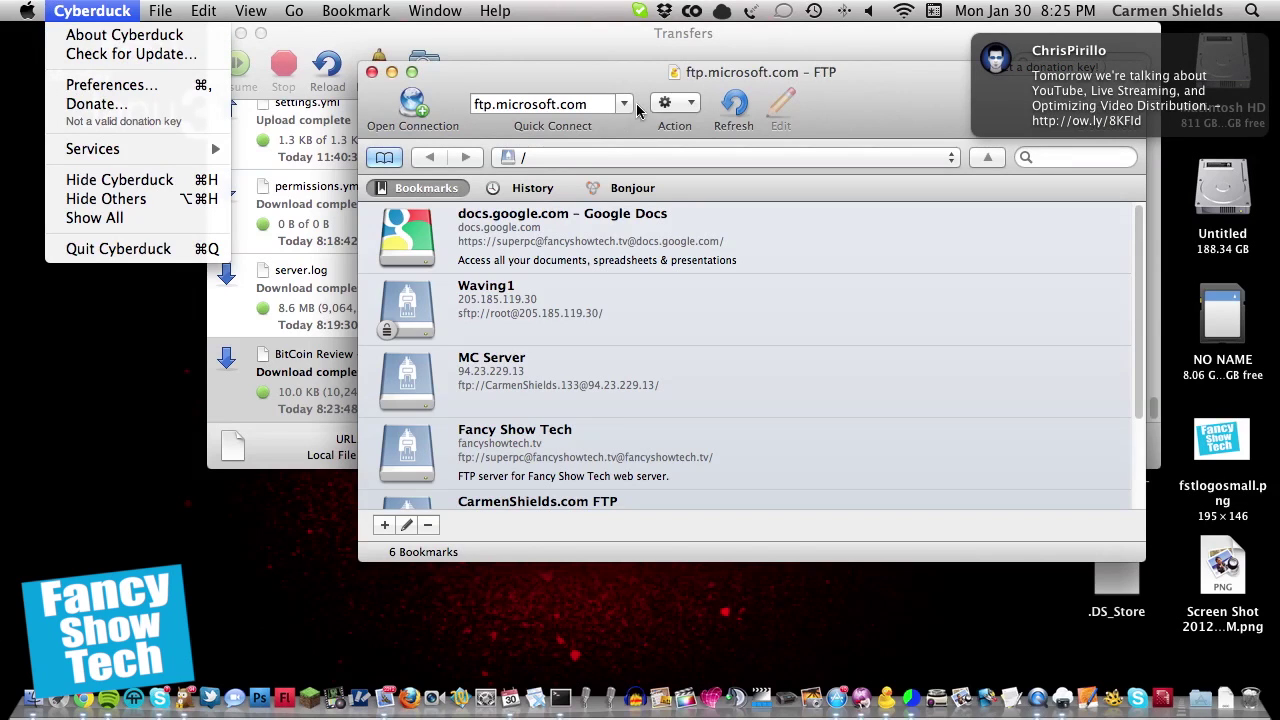
left_click(813, 97)
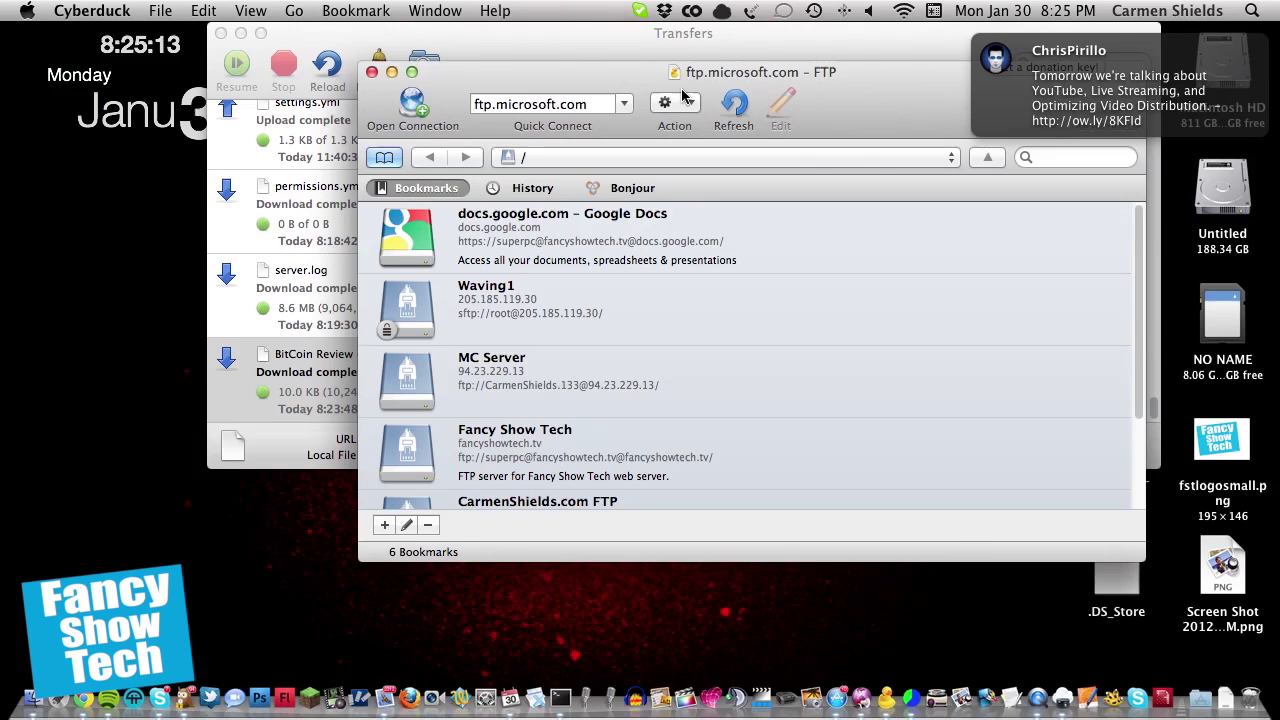
left_click_drag(712, 75, 686, 120)
left_click(356, 10)
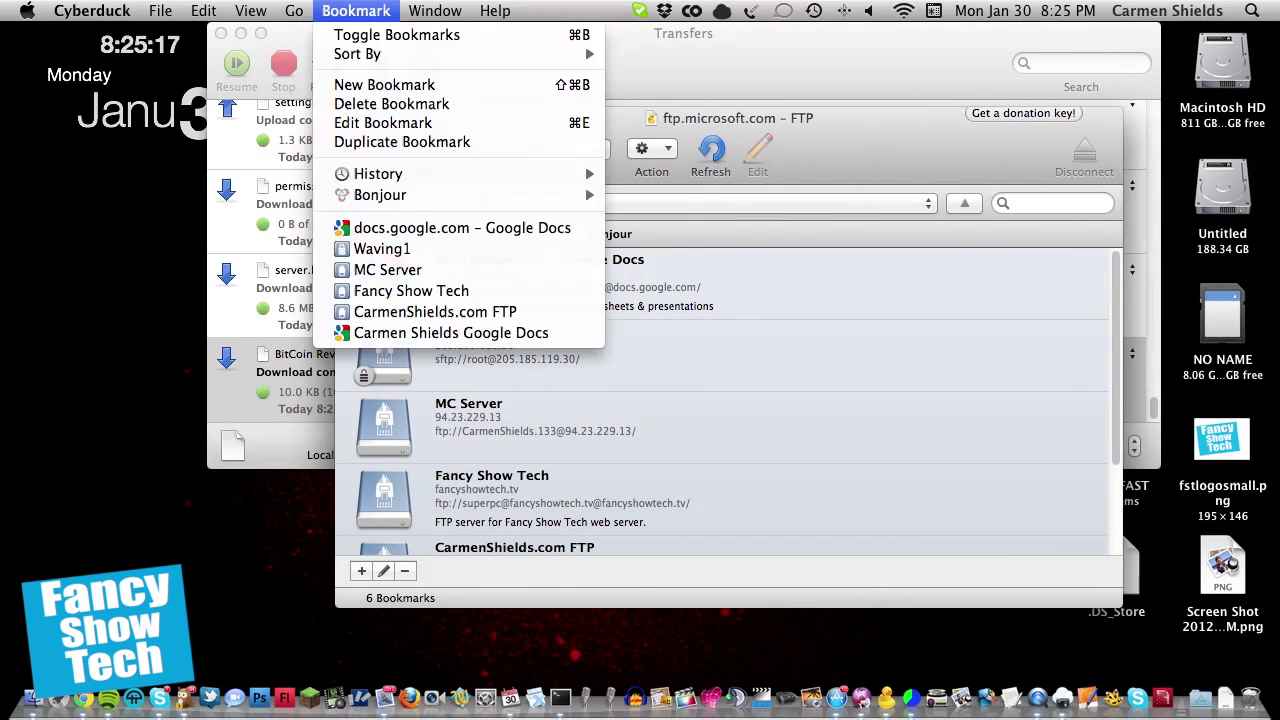
key("Escape")
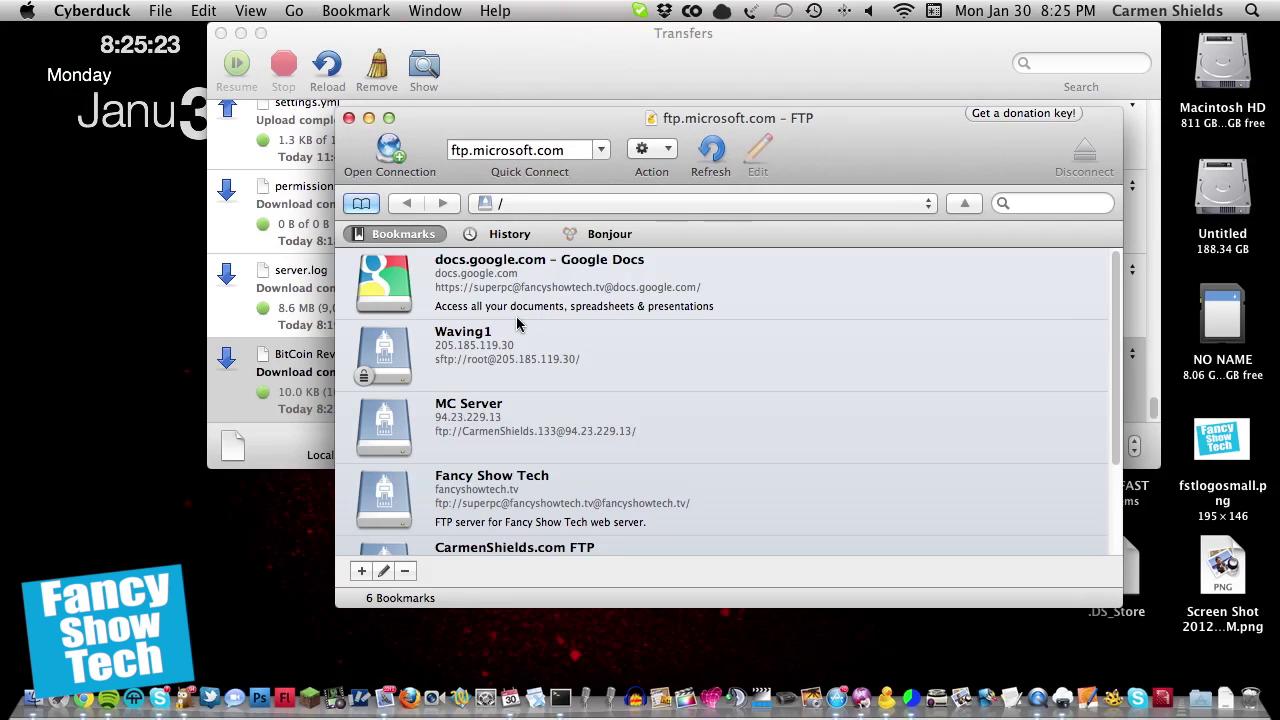
scroll(698, 372, "up", 3)
scroll(743, 357, "down", 3)
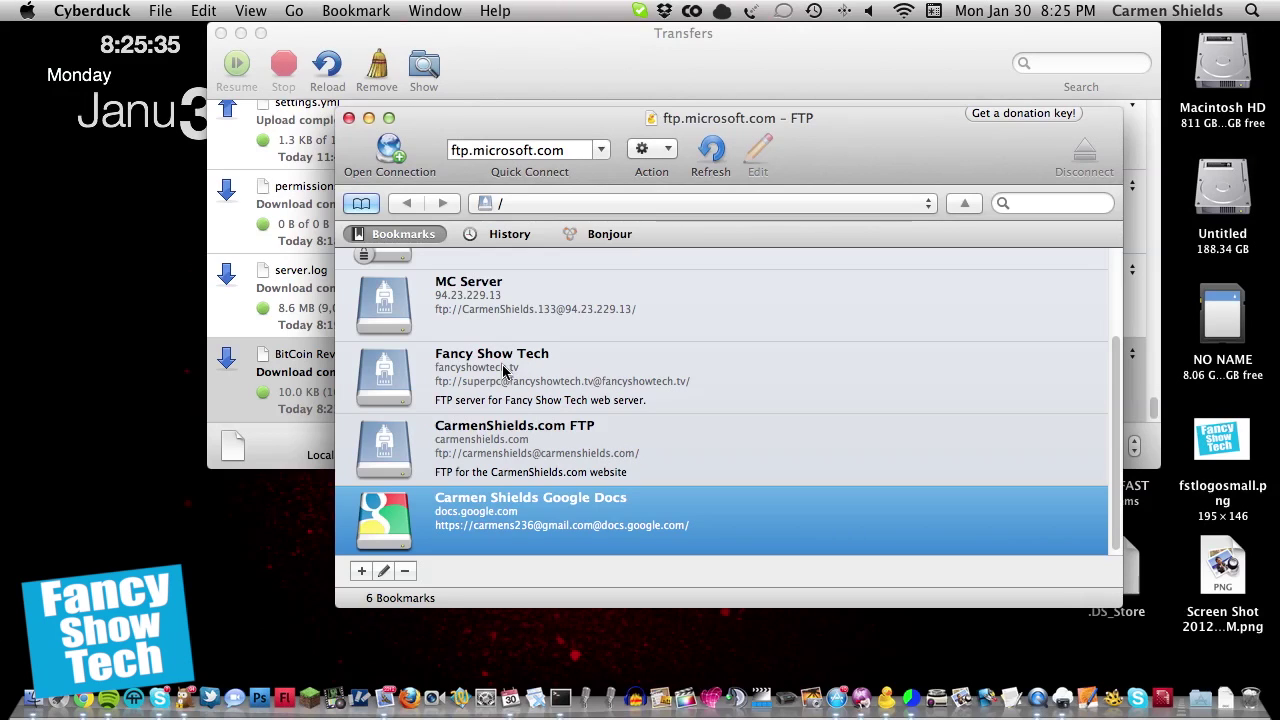
scroll(788, 331, "up", 3)
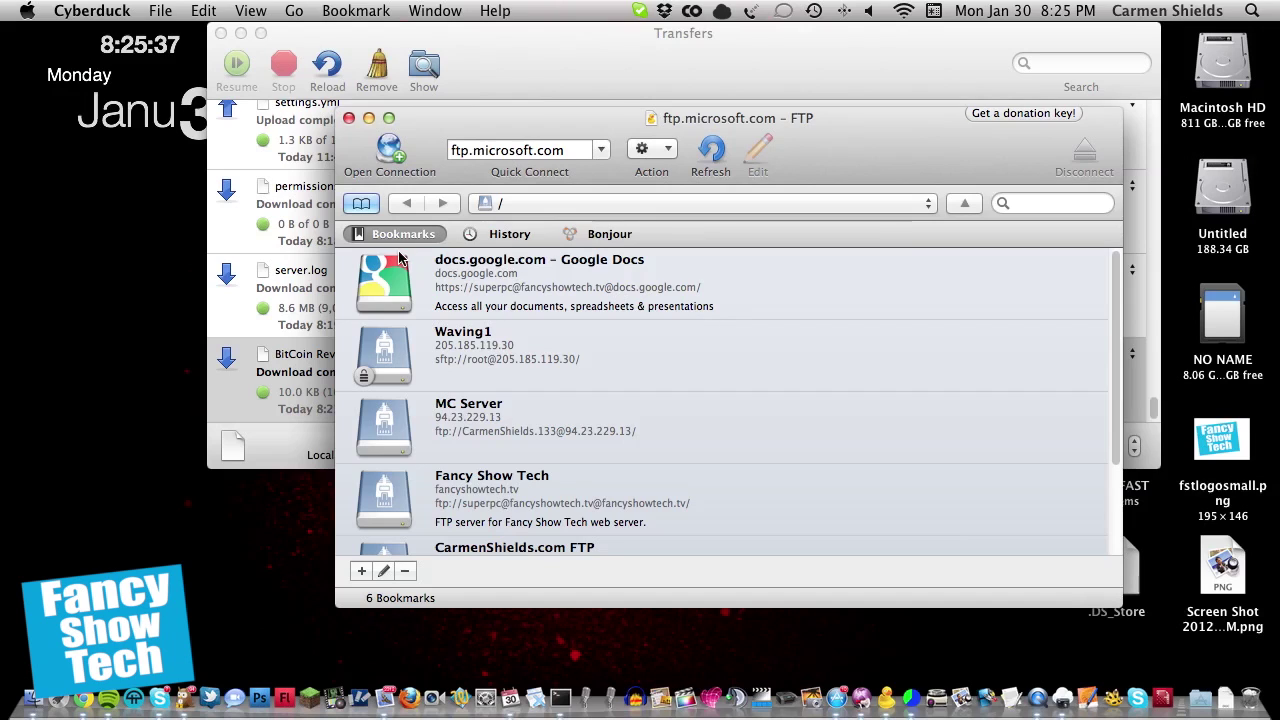
scroll(430, 285, "down", 3)
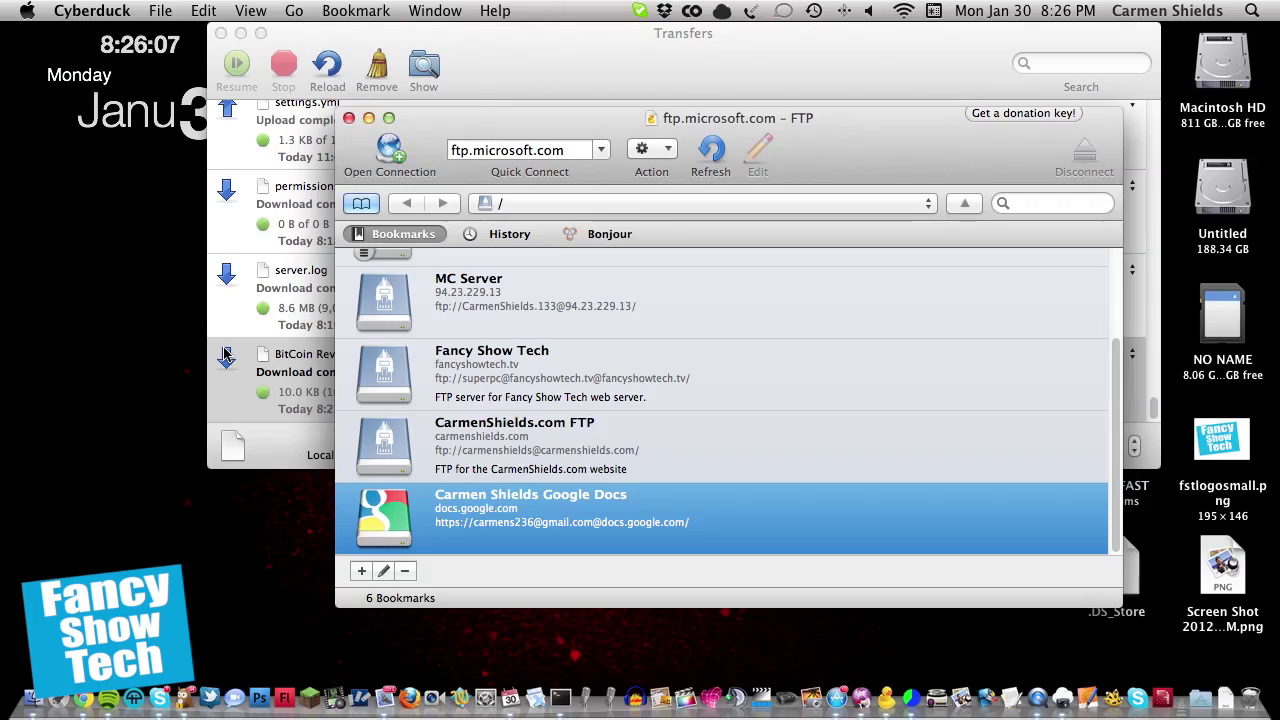
key("ctrl+super+Escape")
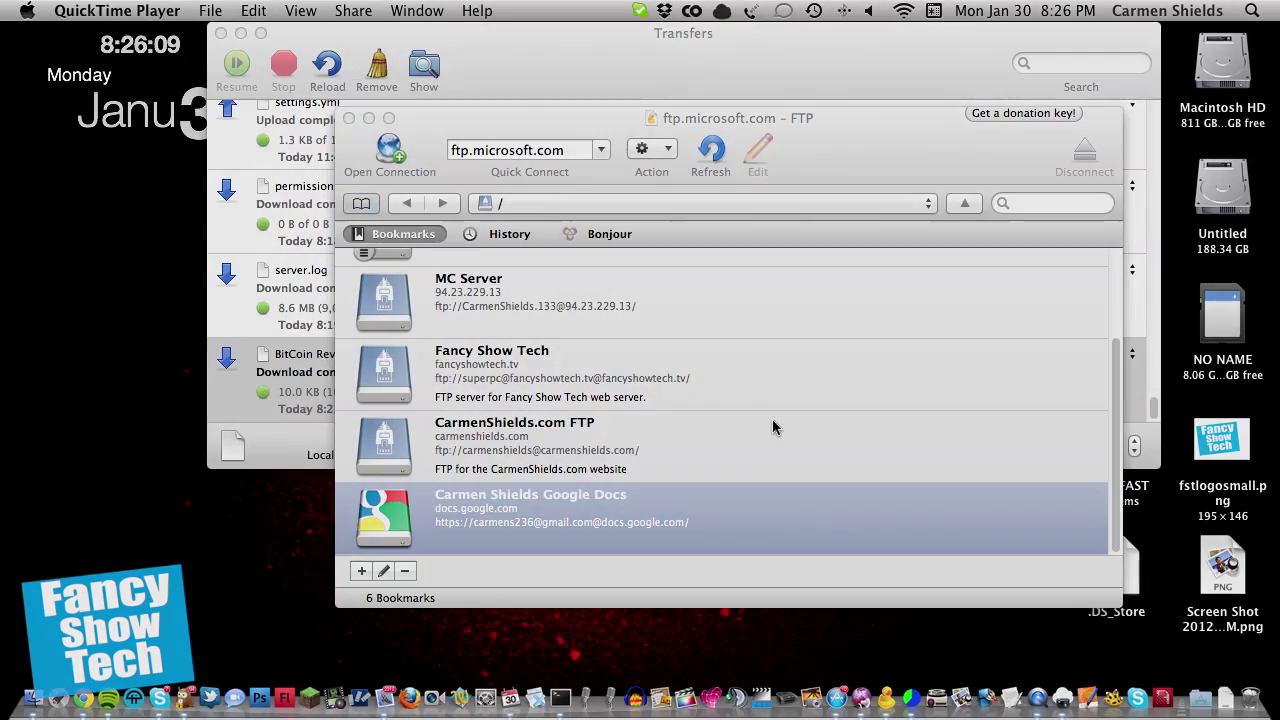